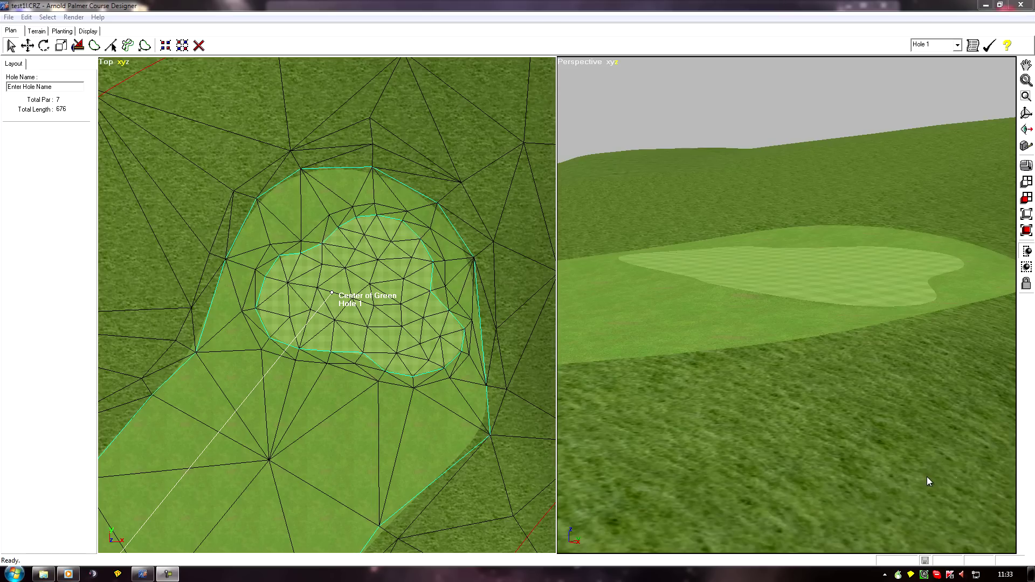
Step: Select the green's surface and scale it down uniformly, leaving a narrow ring between the green and its surroundings
{"action": "middle_click_drag", "start_coordinate": [334, 426], "coordinate": [353, 414]}
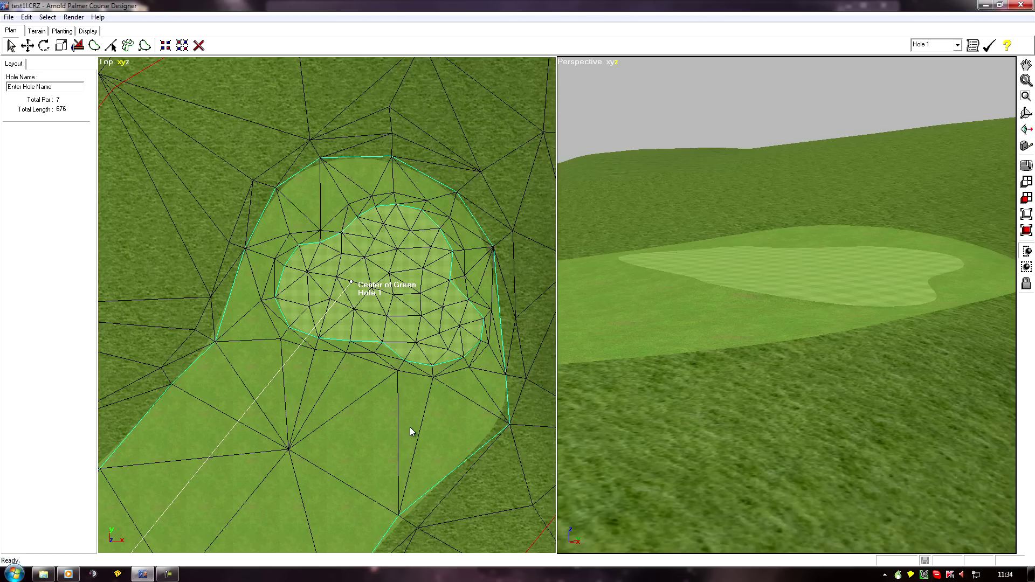
{"action": "mouse_move", "coordinate": [406, 428]}
{"action": "middle_mouse_down"}
{"action": "mouse_move", "coordinate": [429, 407]}
{"action": "mouse_move", "coordinate": [377, 419]}
{"action": "middle_mouse_up"}
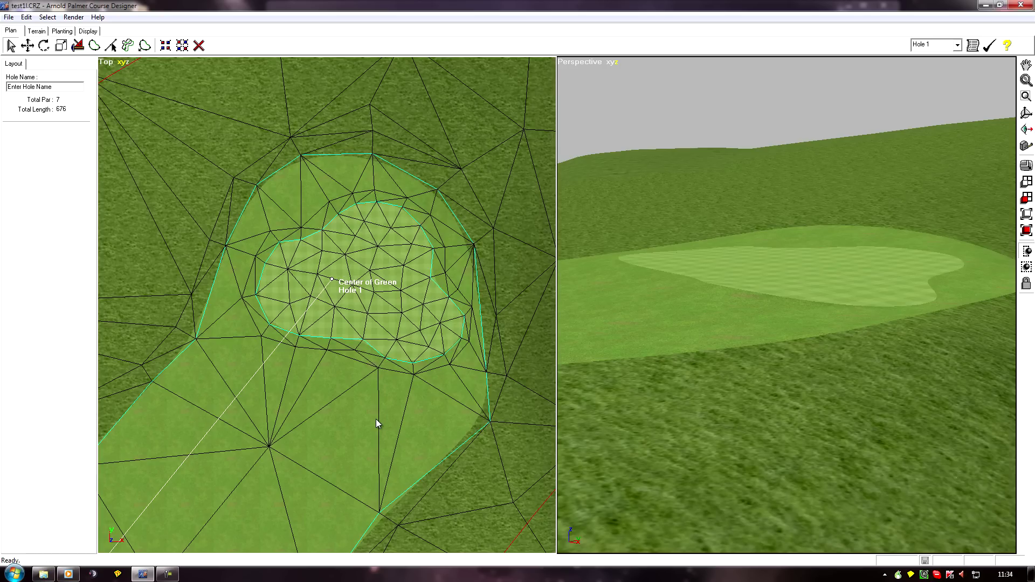
{"action": "scroll", "coordinate": [357, 408], "scroll_direction": "up", "scroll_amount": 5}
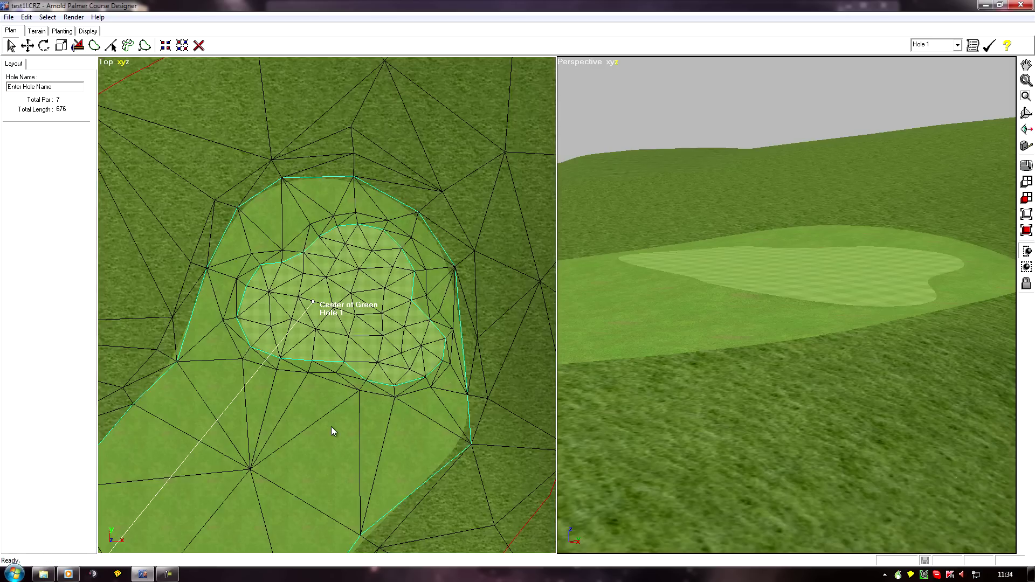
{"action": "scroll", "coordinate": [389, 425], "scroll_direction": "down", "scroll_amount": 1}
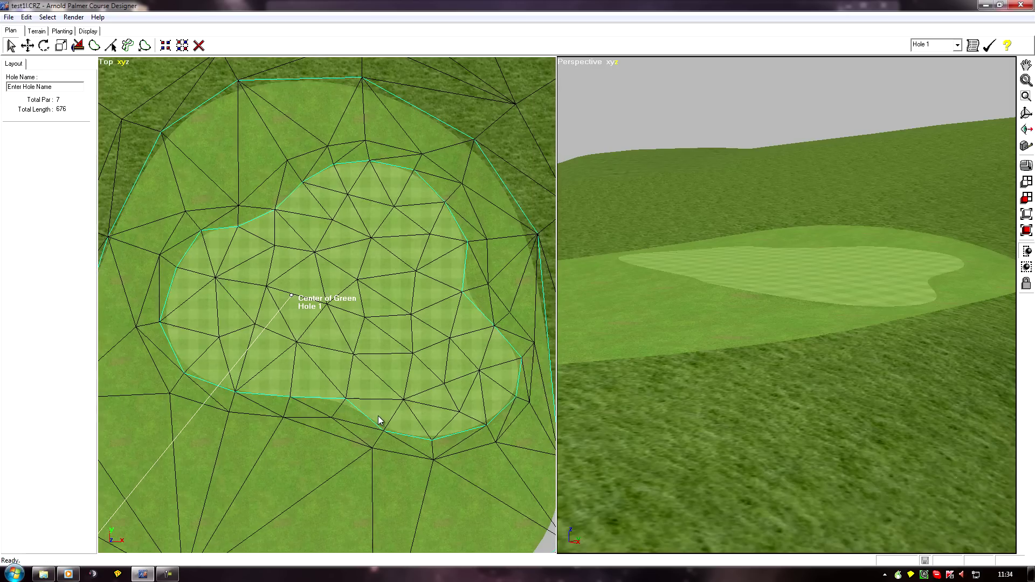
{"action": "left_click", "coordinate": [36, 31]}
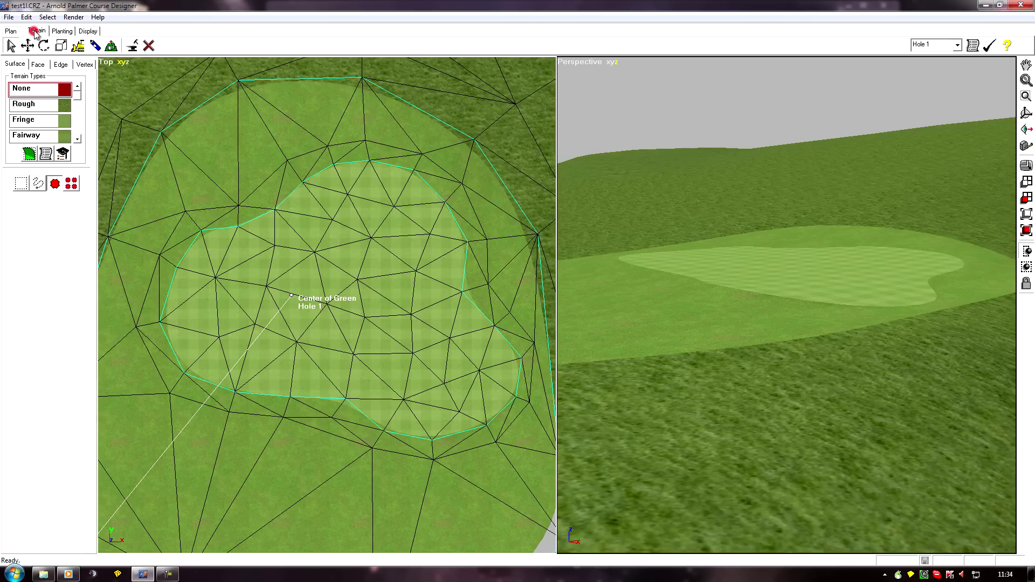
{"action": "left_click", "coordinate": [341, 257]}
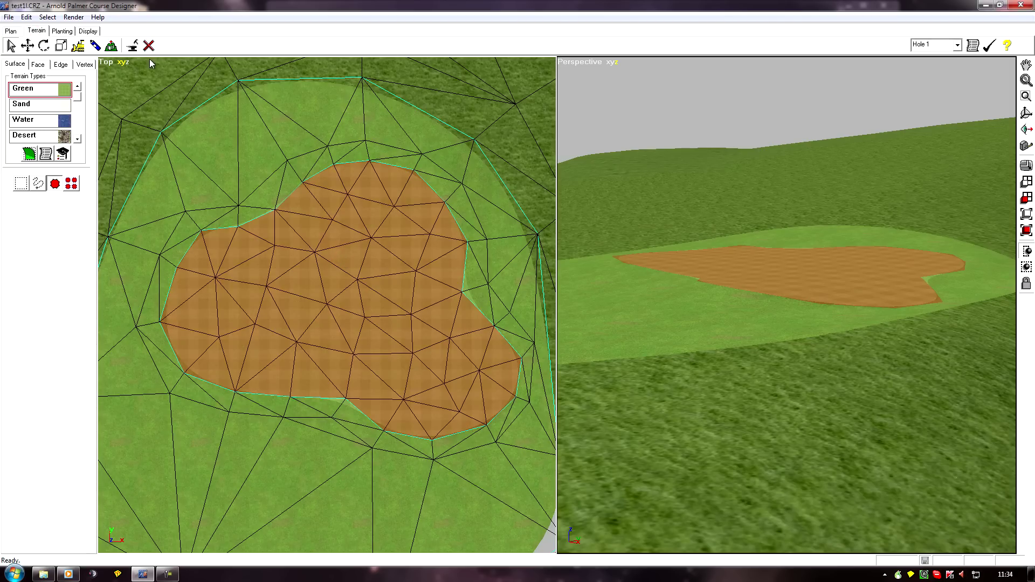
{"action": "left_click", "coordinate": [113, 47]}
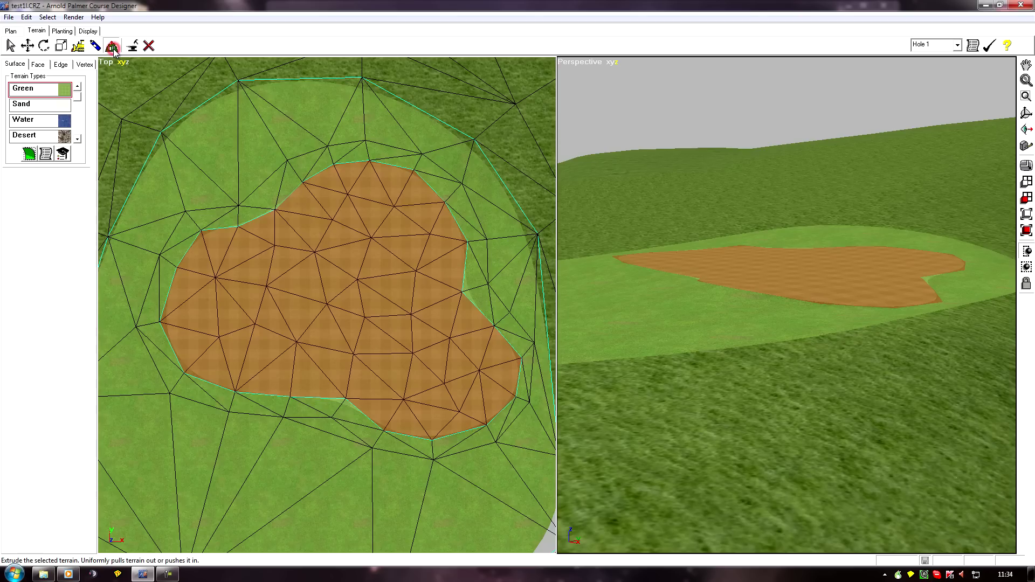
{"action": "left_click", "coordinate": [399, 248]}
{"action": "left_click", "coordinate": [61, 46]}
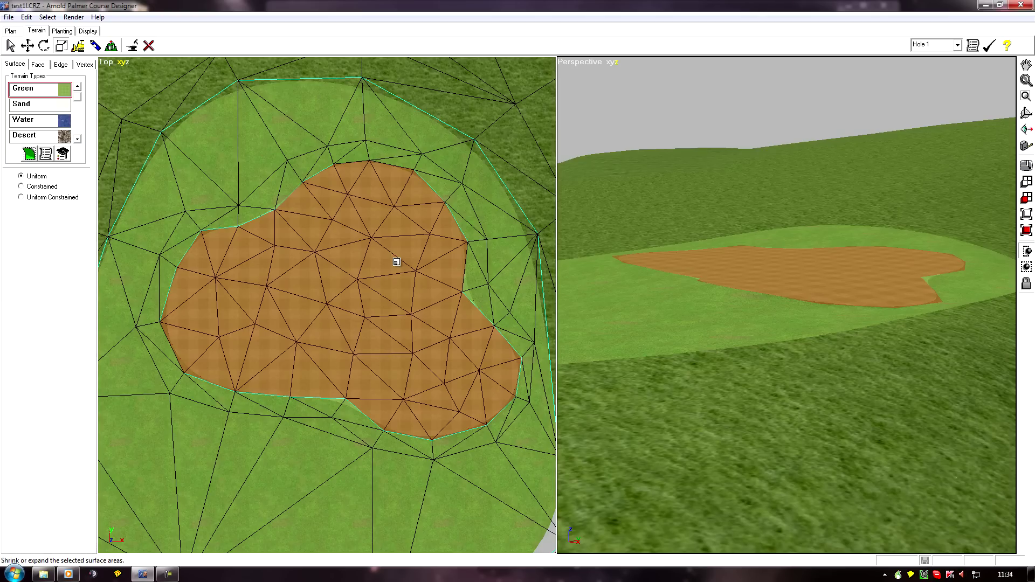
{"action": "left_click", "coordinate": [453, 325]}
{"action": "left_click_drag", "start_coordinate": [454, 325], "coordinate": [449, 324]}
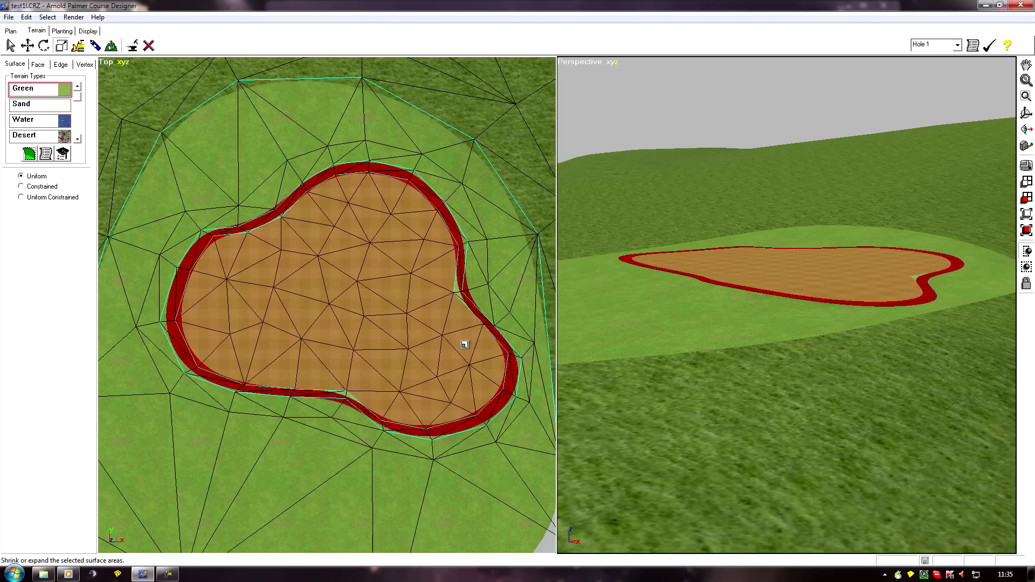
Step: Move individual vertices along the inner edge of the ring around the green's lower-right lobe to even the ring's width
{"action": "middle_click_drag", "start_coordinate": [537, 462], "coordinate": [421, 382]}
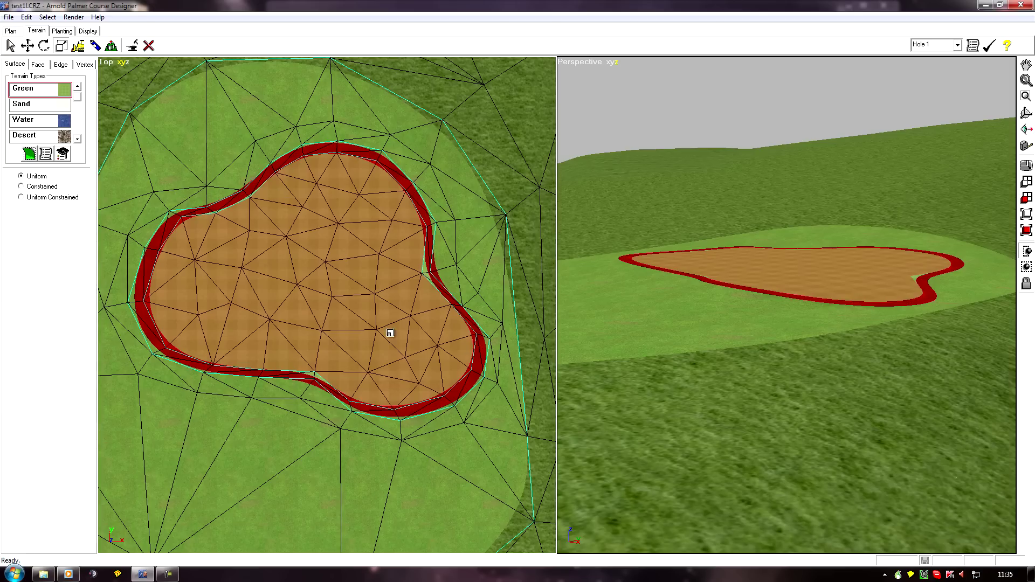
{"action": "middle_click_drag", "start_coordinate": [386, 326], "coordinate": [329, 311]}
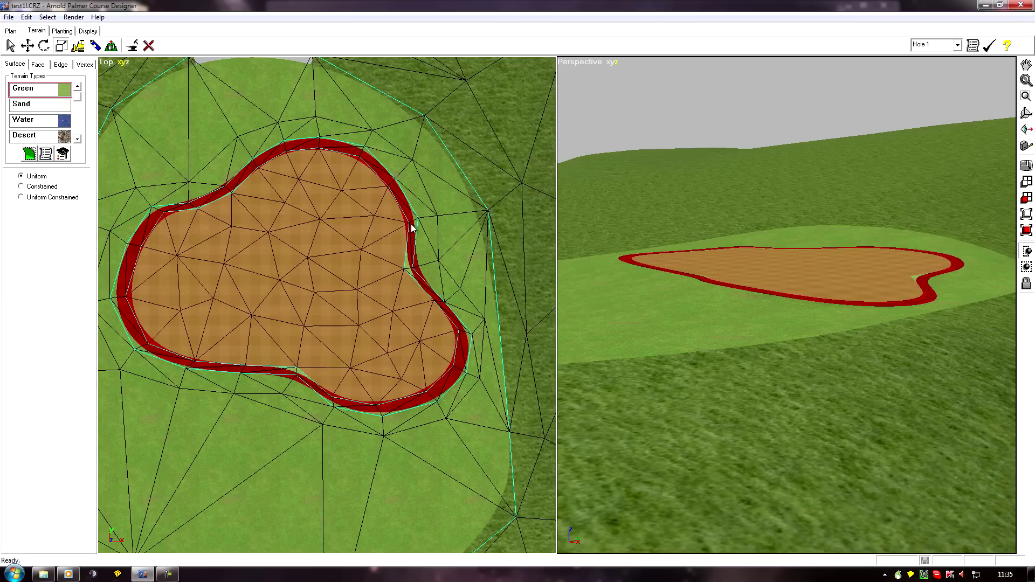
{"action": "scroll", "coordinate": [334, 220], "scroll_direction": "up", "scroll_amount": 3}
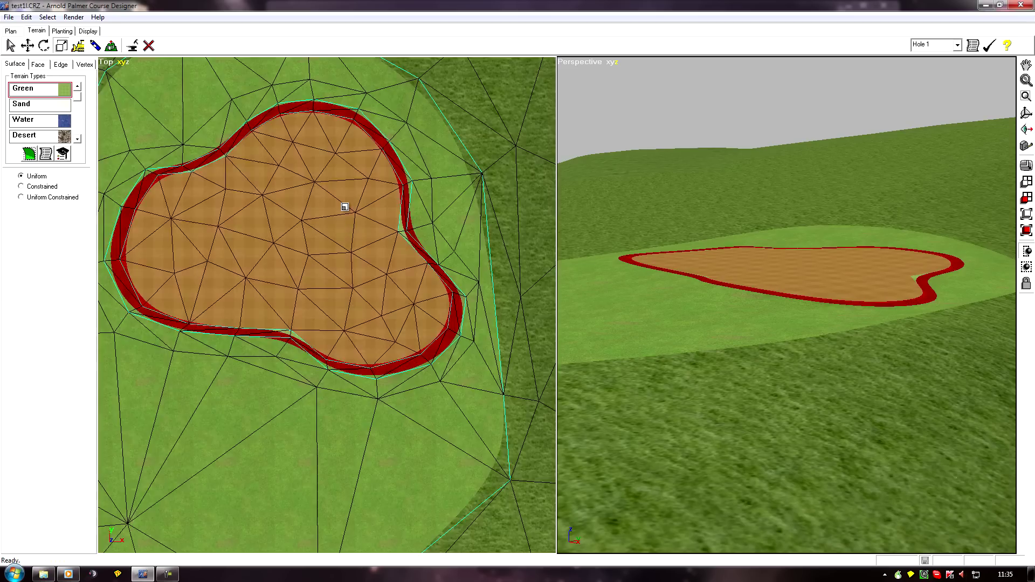
{"action": "left_click", "coordinate": [85, 64]}
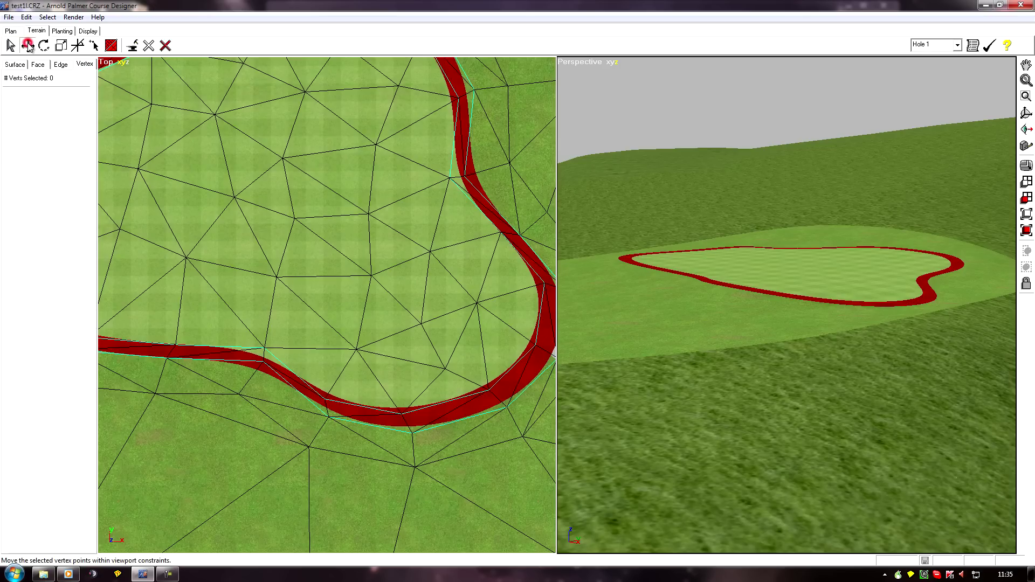
{"action": "middle_click_drag", "start_coordinate": [395, 250], "coordinate": [305, 257]}
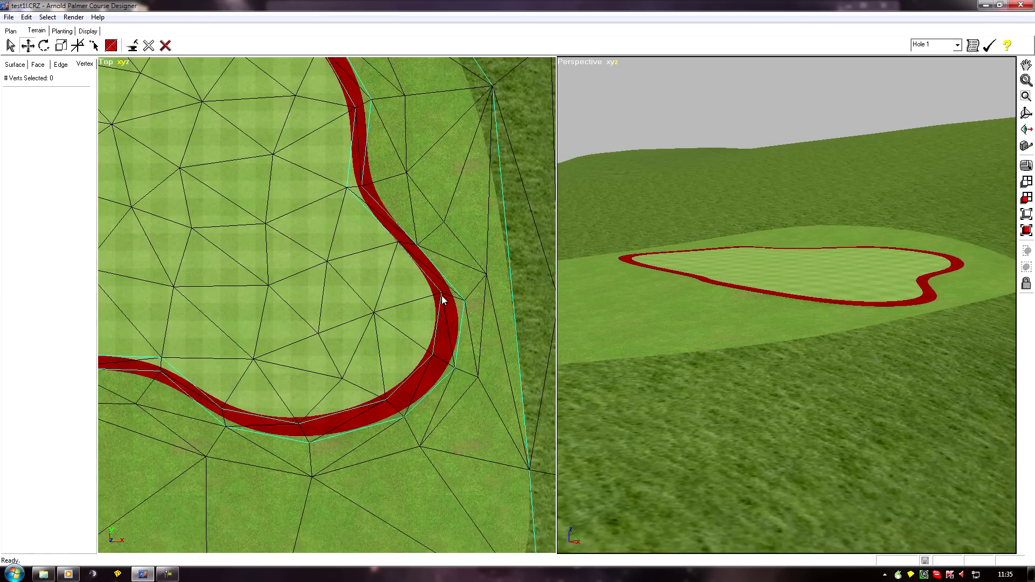
{"action": "left_click_drag", "start_coordinate": [441, 294], "coordinate": [443, 304]}
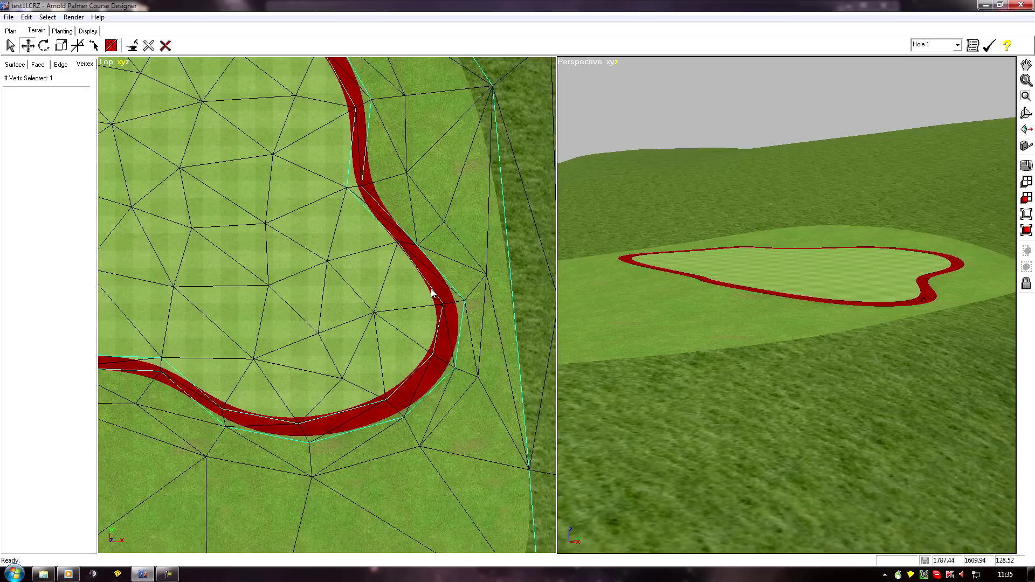
{"action": "left_click", "coordinate": [400, 252]}
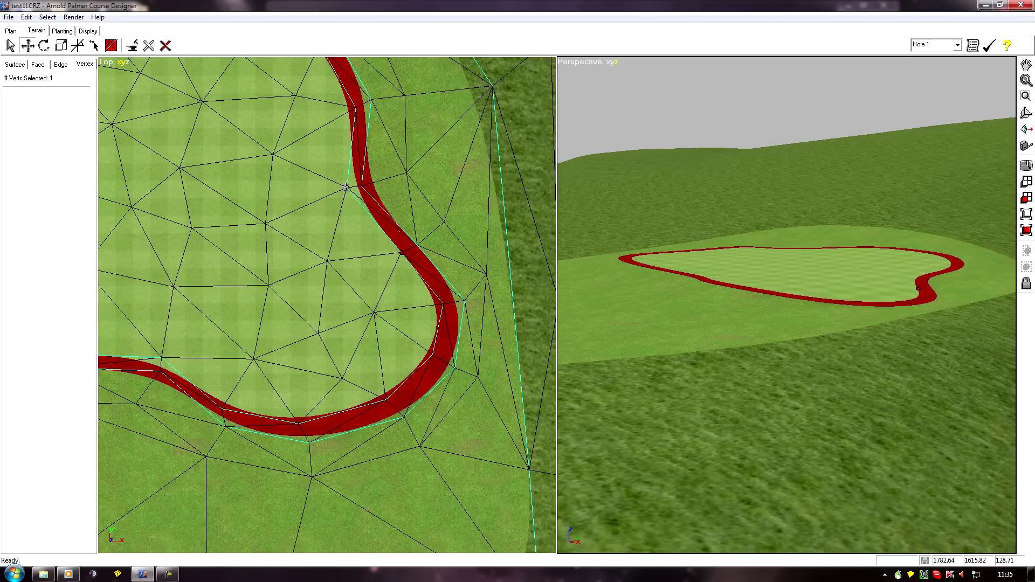
{"action": "left_click_drag", "start_coordinate": [345, 187], "coordinate": [343, 188]}
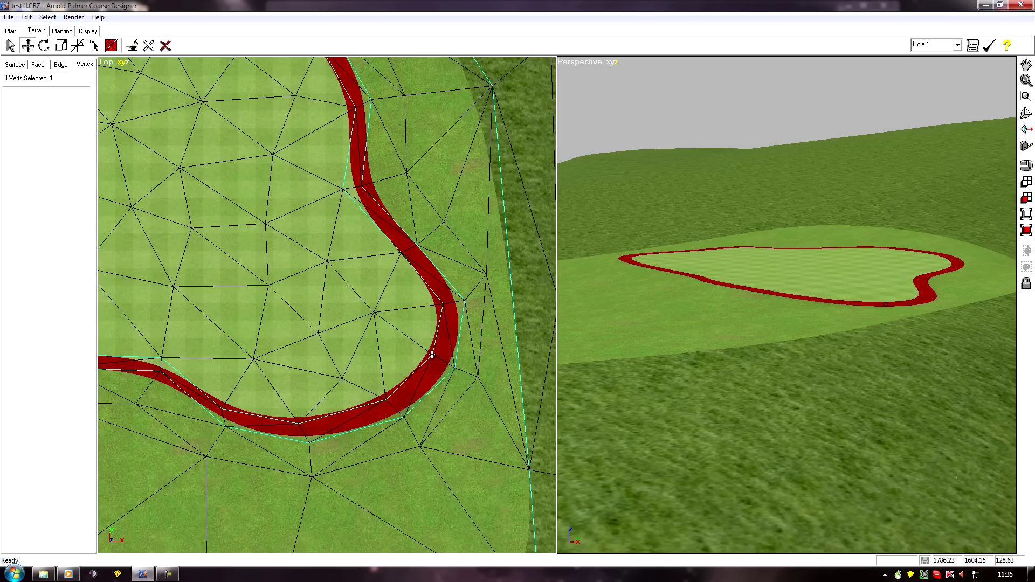
{"action": "left_click_drag", "start_coordinate": [432, 354], "coordinate": [436, 356]}
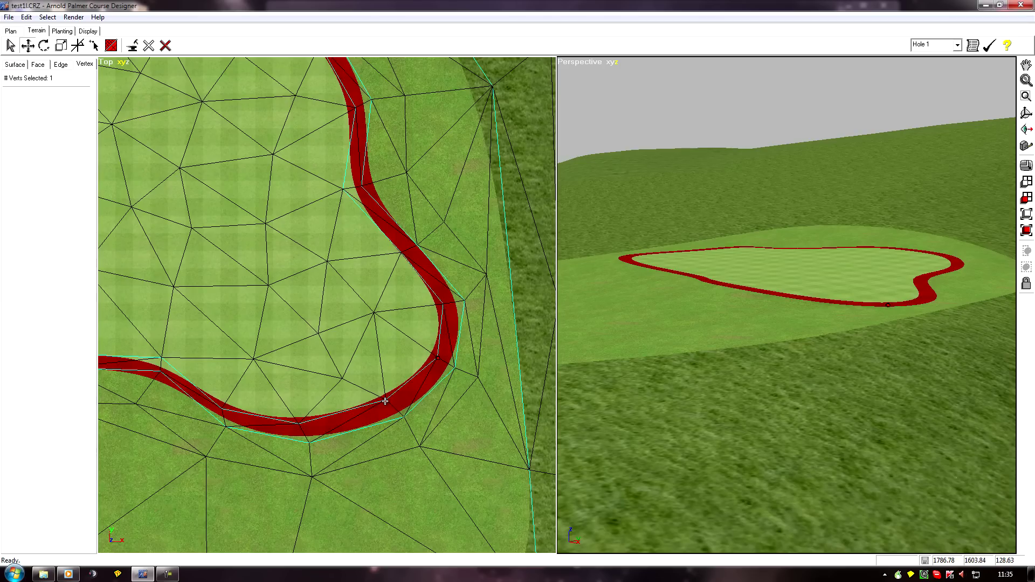
{"action": "left_click_drag", "start_coordinate": [385, 400], "coordinate": [390, 402]}
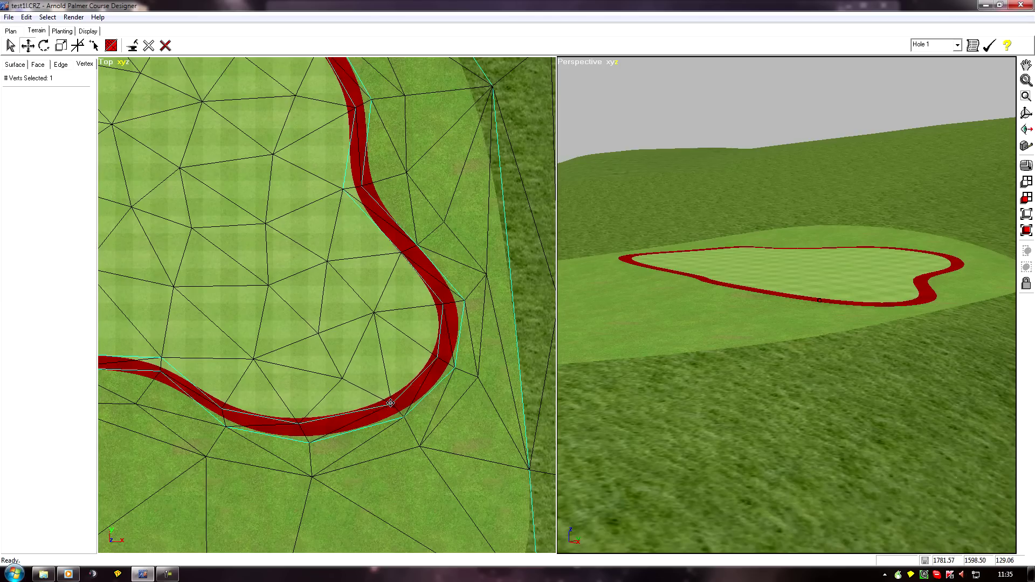
Step: Shift the green's edge vertices along the bottom of the lower-right lobe and its adjoining inward curve to even the ring
{"action": "left_click", "coordinate": [297, 422]}
{"action": "left_click_drag", "start_coordinate": [298, 422], "coordinate": [306, 427]}
{"action": "middle_click_drag", "start_coordinate": [178, 411], "coordinate": [269, 396]}
{"action": "left_click_drag", "start_coordinate": [319, 391], "coordinate": [329, 398]}
{"action": "left_click_drag", "start_coordinate": [257, 339], "coordinate": [267, 338]}
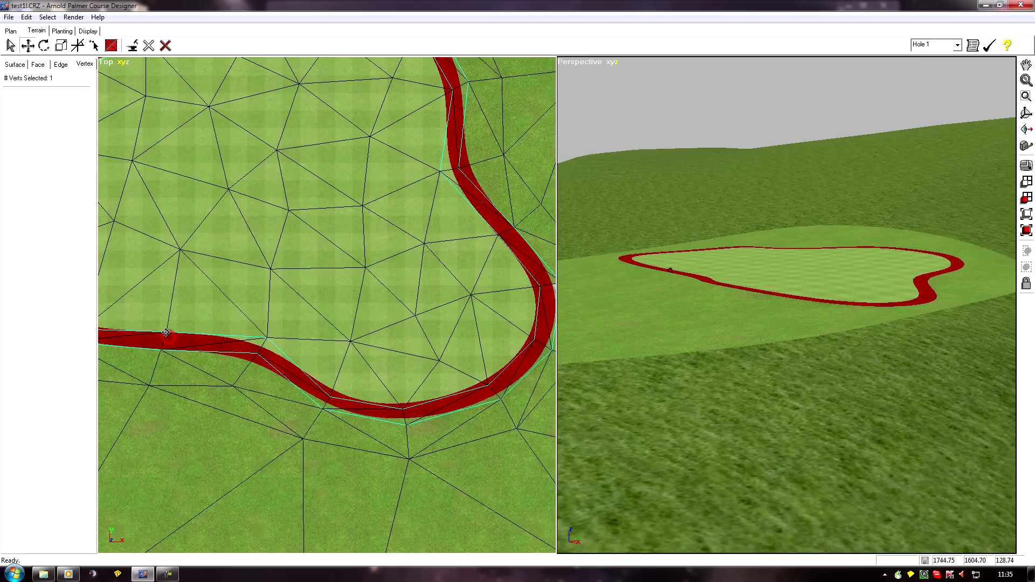
Step: Move the green's edge vertices outward around its left end and up to the upper-left curve to even the ring
{"action": "middle_click_drag", "start_coordinate": [168, 337], "coordinate": [300, 335]}
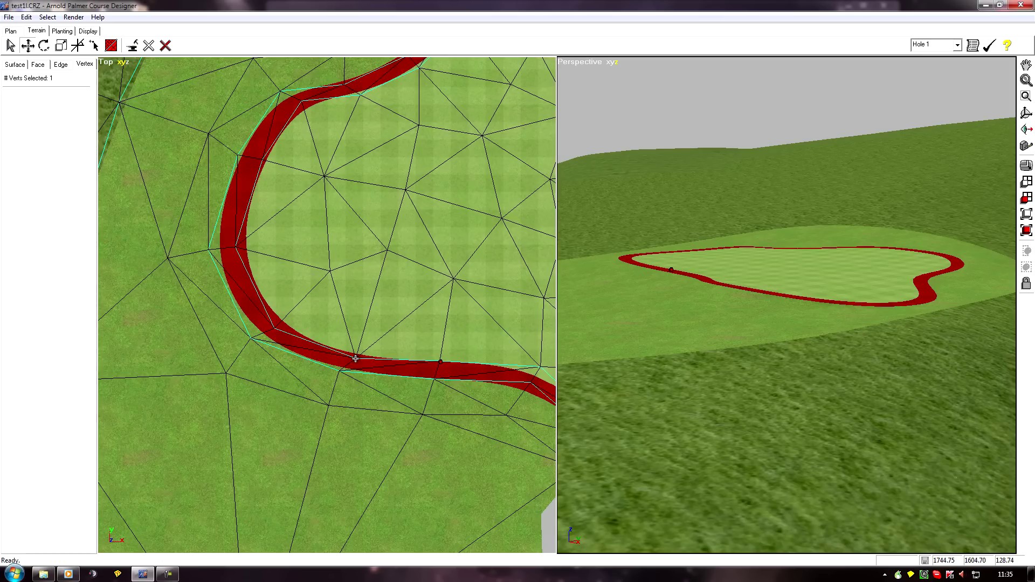
{"action": "left_click_drag", "start_coordinate": [355, 357], "coordinate": [336, 358]}
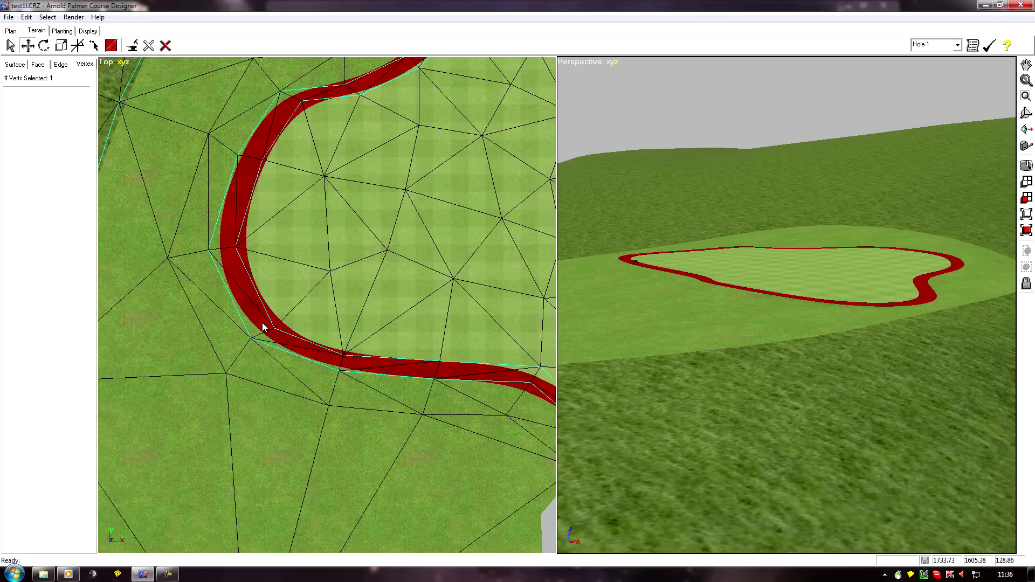
{"action": "left_click_drag", "start_coordinate": [274, 328], "coordinate": [266, 328]}
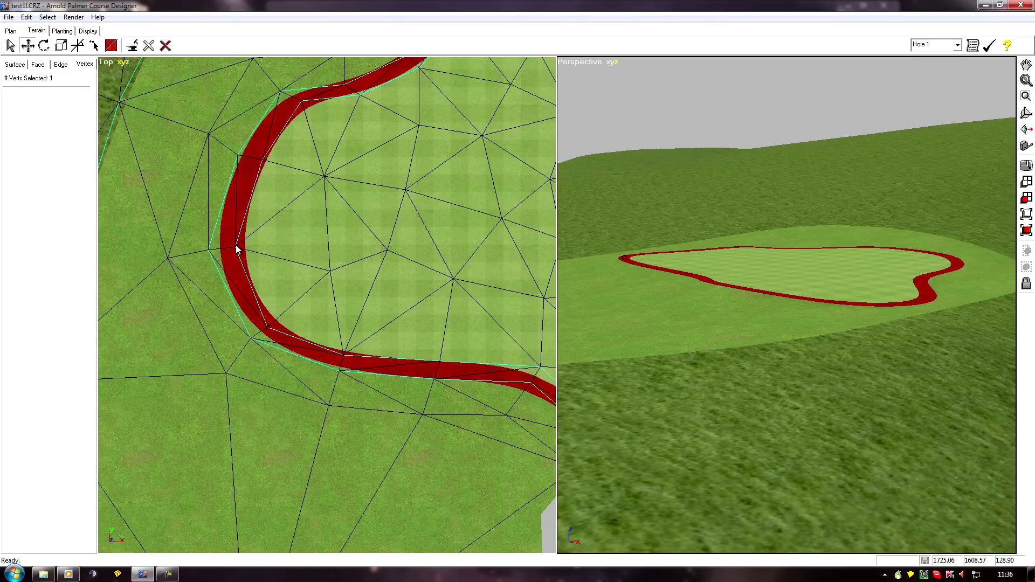
{"action": "left_click_drag", "start_coordinate": [236, 247], "coordinate": [229, 247]}
{"action": "left_click_drag", "start_coordinate": [263, 161], "coordinate": [257, 160]}
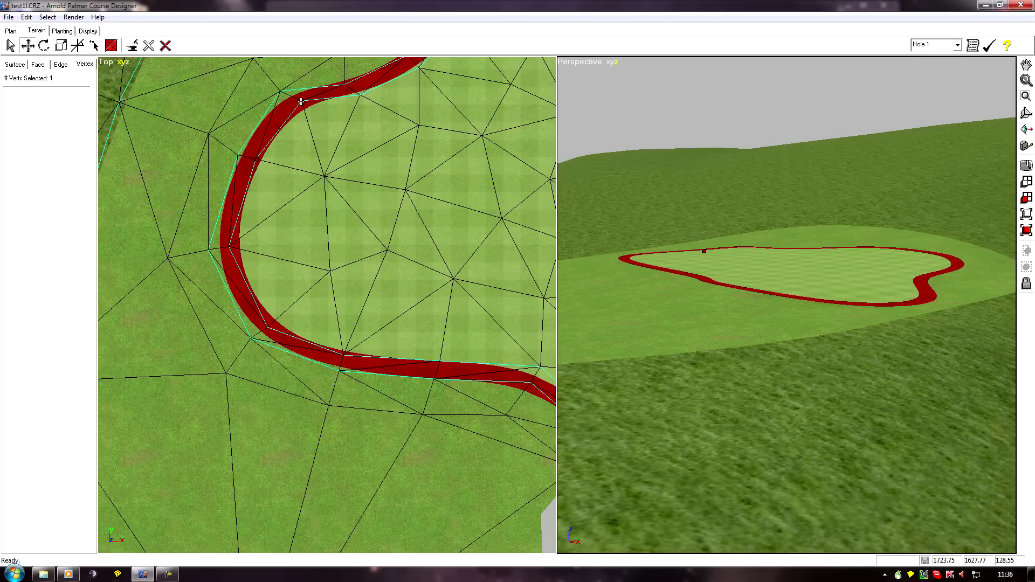
{"action": "left_click_drag", "start_coordinate": [301, 102], "coordinate": [291, 104]}
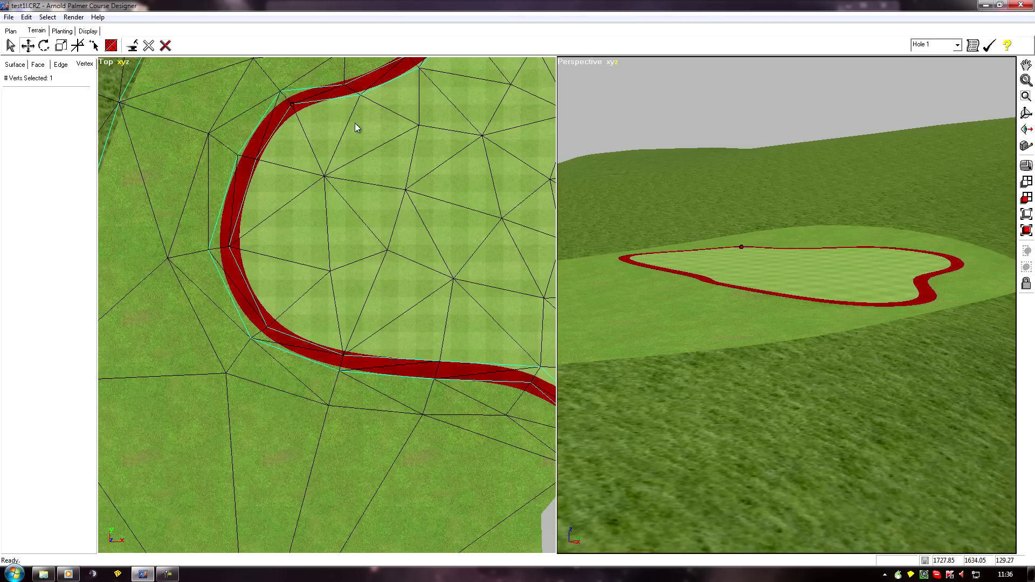
{"action": "middle_click_drag", "start_coordinate": [388, 139], "coordinate": [304, 294]}
{"action": "left_click_drag", "start_coordinate": [274, 254], "coordinate": [265, 258]}
{"action": "scroll", "coordinate": [234, 312], "scroll_direction": "down", "scroll_amount": 3}
{"action": "scroll", "coordinate": [234, 312], "scroll_direction": "up", "scroll_amount": 5}
{"action": "middle_click_drag", "start_coordinate": [234, 311], "coordinate": [337, 199]}
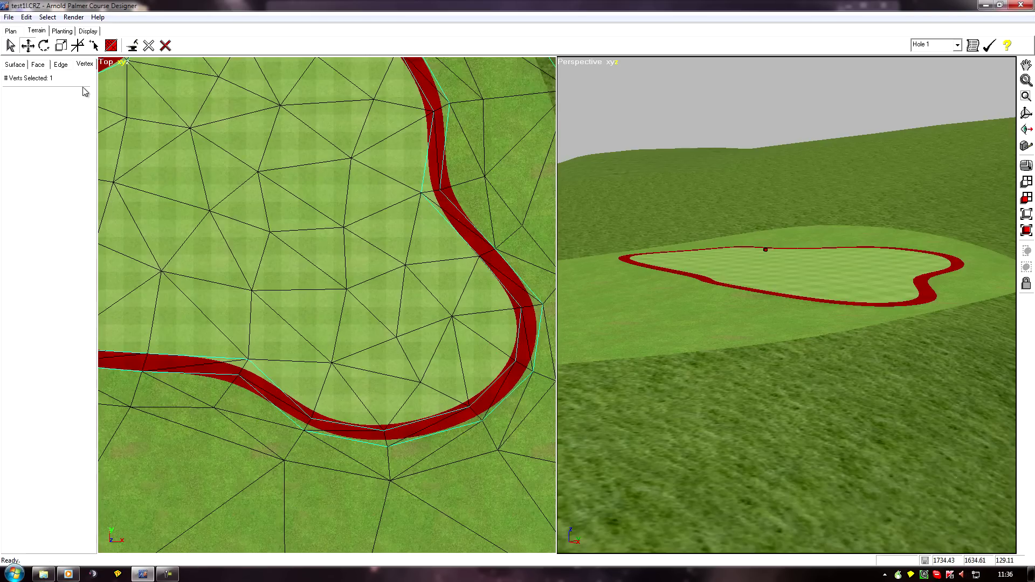
Step: Try applying the Fringe terrain type to the selected green faces, and undo it
{"action": "left_click", "coordinate": [39, 65]}
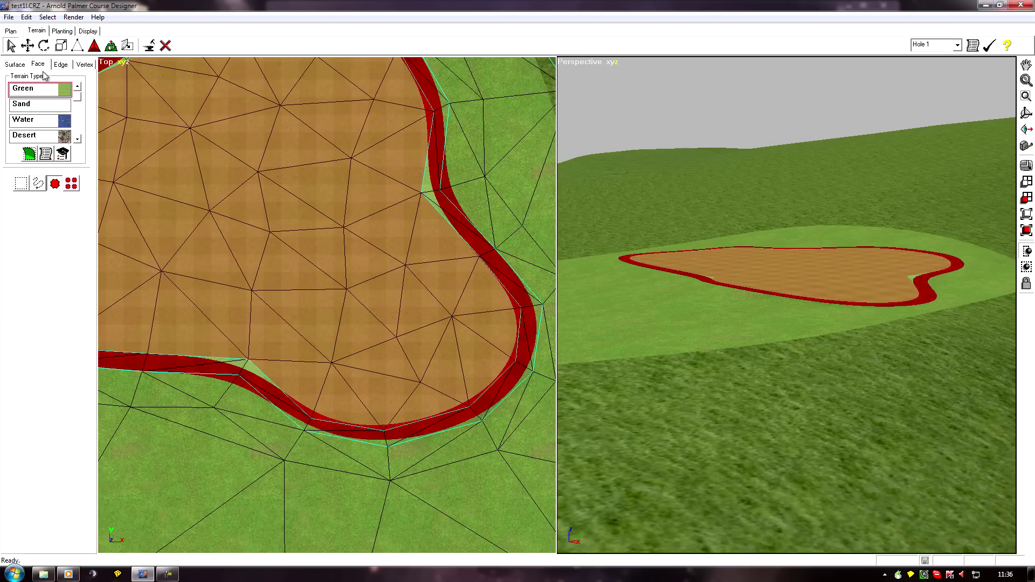
{"action": "scroll", "coordinate": [82, 100], "scroll_direction": "down", "scroll_amount": 5}
{"action": "scroll", "coordinate": [80, 93], "scroll_direction": "up", "scroll_amount": 5}
{"action": "scroll", "coordinate": [79, 92], "scroll_direction": "up", "scroll_amount": 3}
{"action": "left_click", "coordinate": [21, 90]}
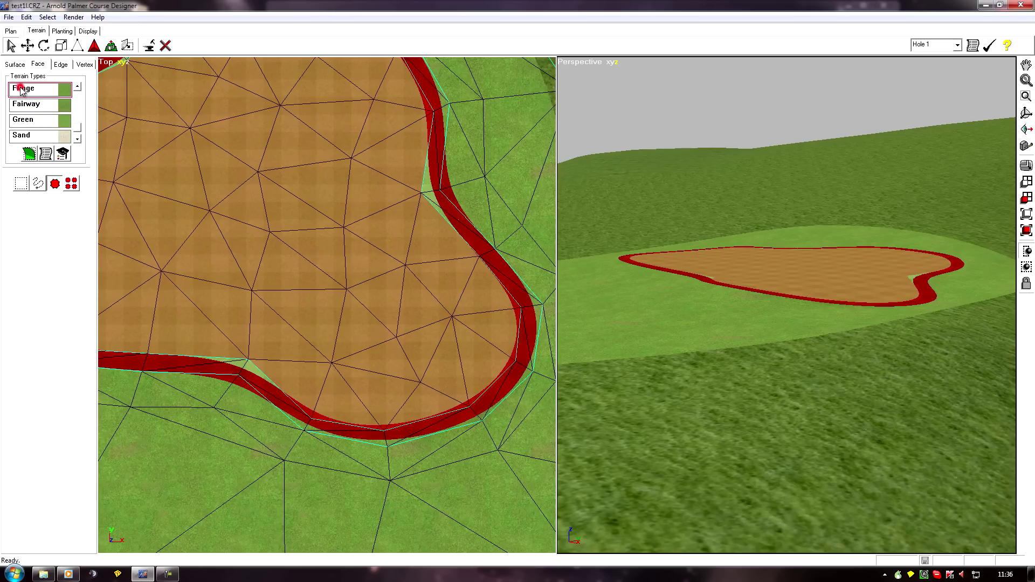
{"action": "left_click", "coordinate": [29, 154]}
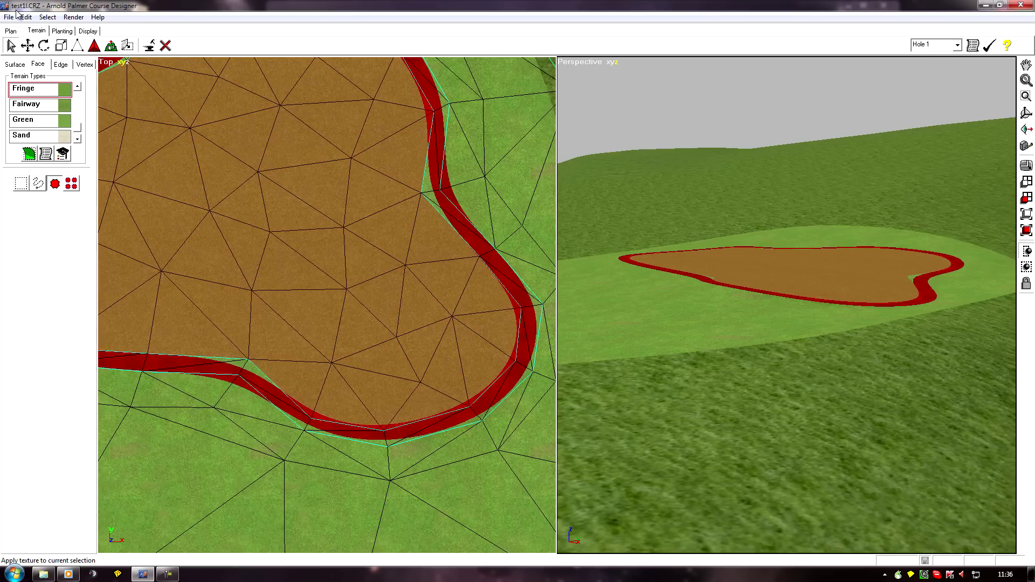
{"action": "left_click", "coordinate": [25, 17]}
{"action": "left_click", "coordinate": [36, 31]}
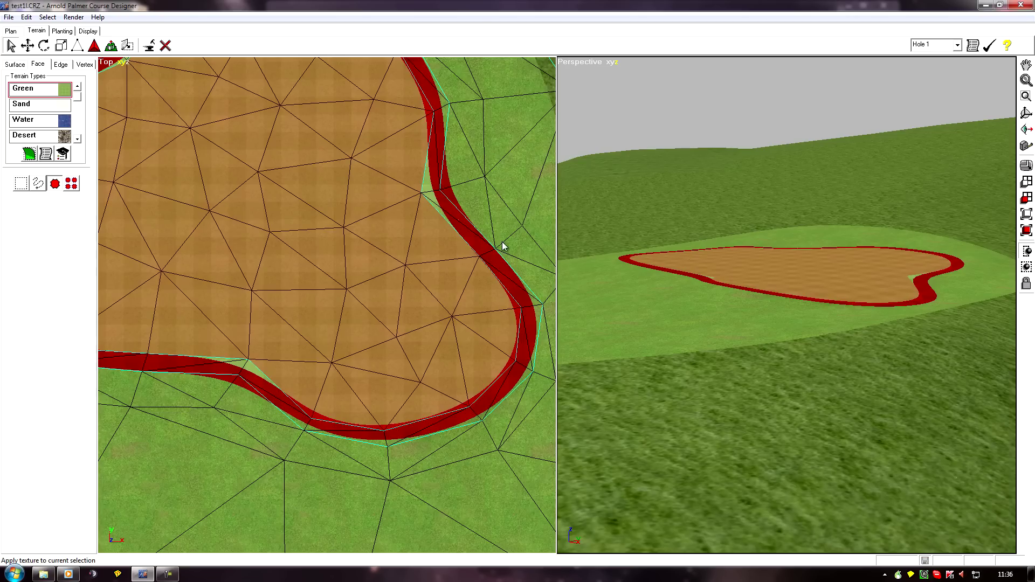
Step: Select the untextured ring of faces around the green and apply the Fringe terrain type listed between Rough and Fairway below Ocean
{"action": "key", "text": "ctrl+y"}
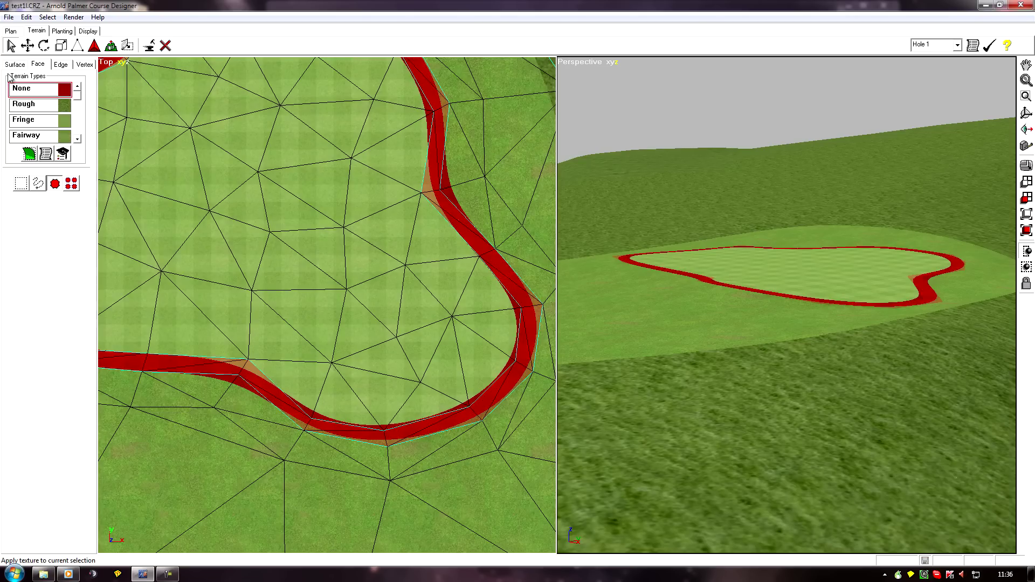
{"action": "left_click", "coordinate": [78, 100]}
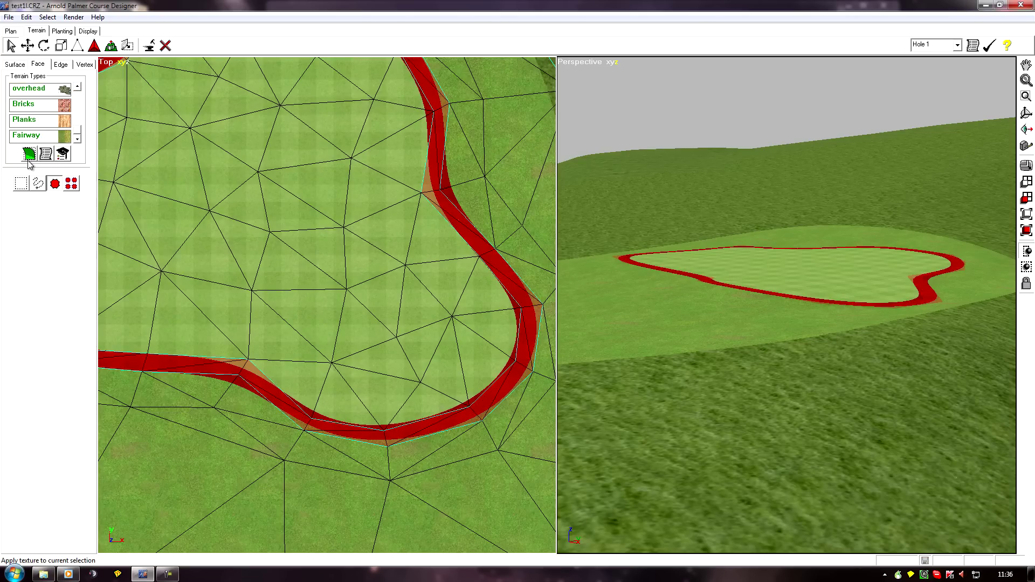
{"action": "left_click", "coordinate": [78, 88]}
{"action": "left_click", "coordinate": [78, 87]}
{"action": "left_click", "coordinate": [78, 87]}
{"action": "left_click", "coordinate": [77, 88]}
{"action": "left_click", "coordinate": [23, 121]}
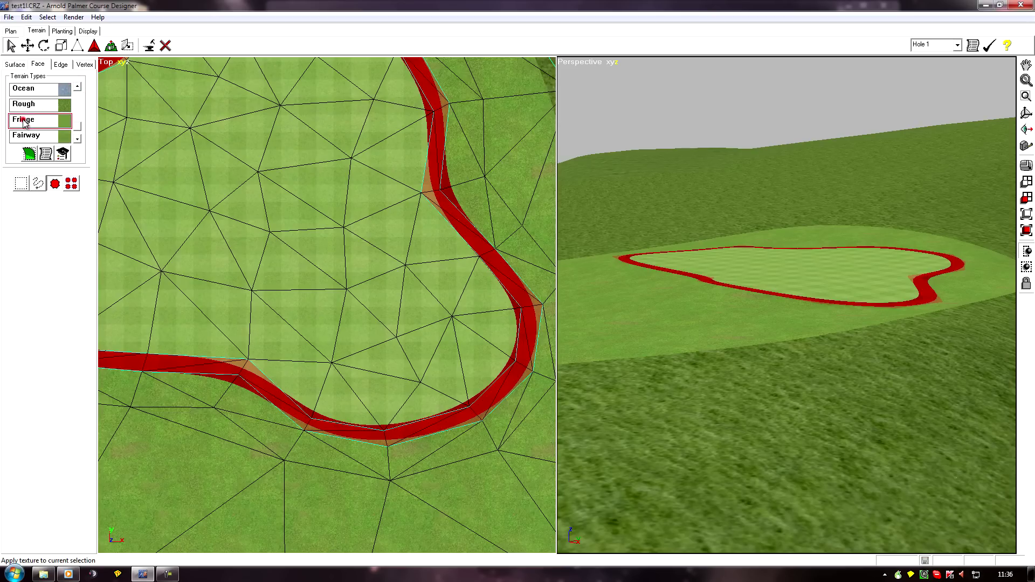
{"action": "left_click", "coordinate": [29, 154]}
{"action": "middle_click_drag", "start_coordinate": [312, 200], "coordinate": [281, 240]}
{"action": "scroll", "coordinate": [281, 237], "scroll_direction": "up", "scroll_amount": 4}
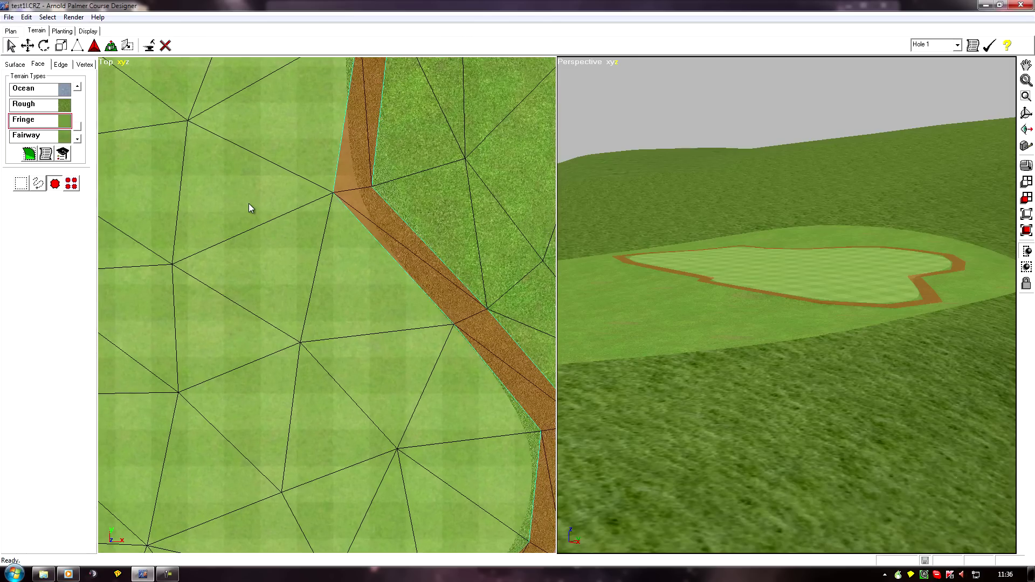
{"action": "scroll", "coordinate": [248, 203], "scroll_direction": "down", "scroll_amount": 1}
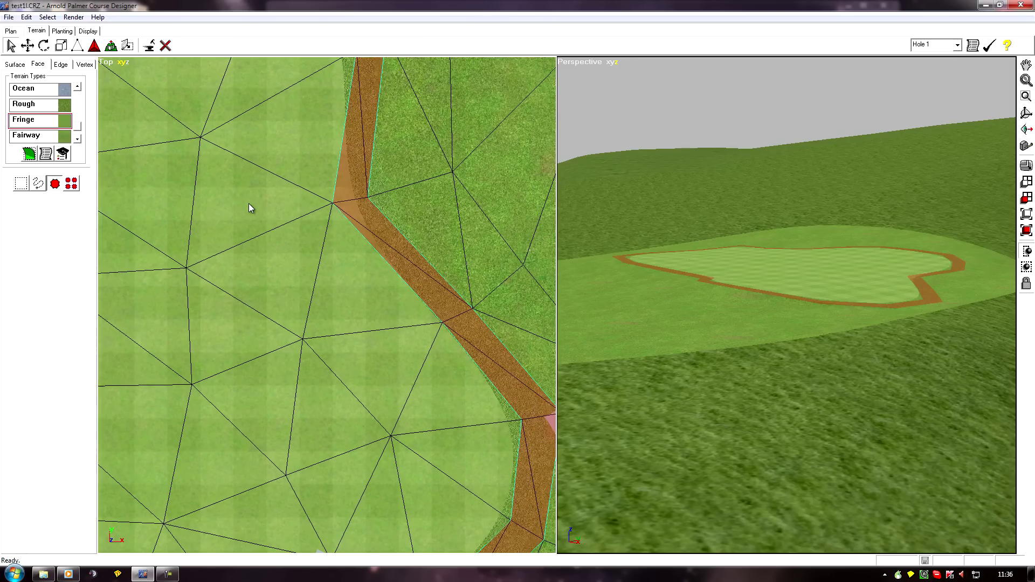
Step: Clear the face selection and examine the new fringe along the green's upper edge
{"action": "left_click", "coordinate": [48, 16]}
{"action": "left_click", "coordinate": [81, 41]}
{"action": "scroll", "coordinate": [258, 280], "scroll_direction": "down", "scroll_amount": 1}
{"action": "scroll", "coordinate": [257, 279], "scroll_direction": "down", "scroll_amount": 1}
{"action": "middle_click_drag", "start_coordinate": [250, 231], "coordinate": [370, 439]}
{"action": "scroll", "coordinate": [286, 417], "scroll_direction": "up", "scroll_amount": 2}
{"action": "middle_click_drag", "start_coordinate": [286, 417], "coordinate": [434, 416]}
{"action": "scroll", "coordinate": [435, 410], "scroll_direction": "up", "scroll_amount": 2}
{"action": "scroll", "coordinate": [436, 411], "scroll_direction": "down", "scroll_amount": 2}
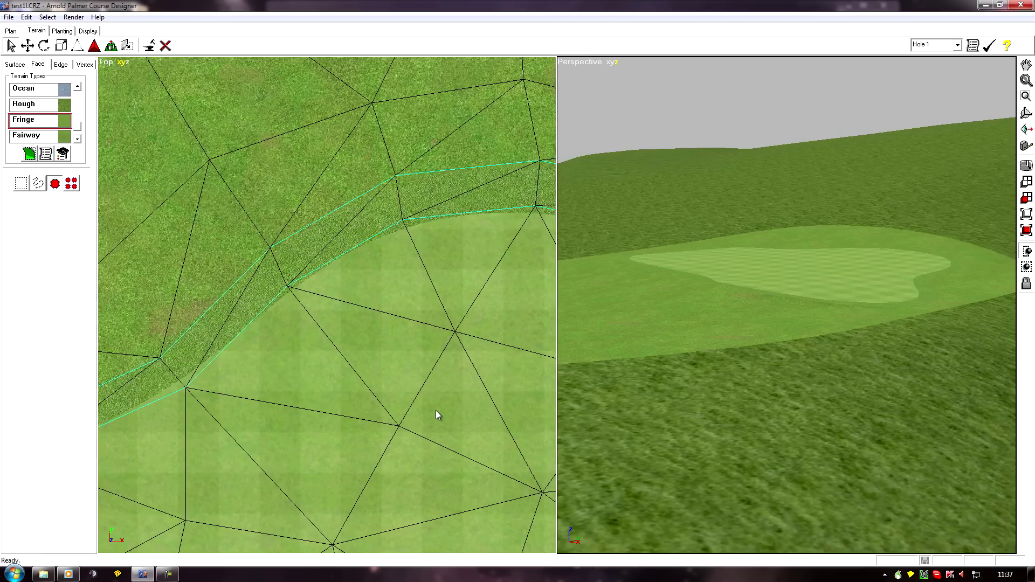
{"action": "middle_click_drag", "start_coordinate": [437, 411], "coordinate": [293, 407]}
{"action": "scroll", "coordinate": [334, 411], "scroll_direction": "up", "scroll_amount": 2}
{"action": "scroll", "coordinate": [357, 335], "scroll_direction": "up", "scroll_amount": 2}
{"action": "middle_click_drag", "start_coordinate": [358, 335], "coordinate": [300, 326]}
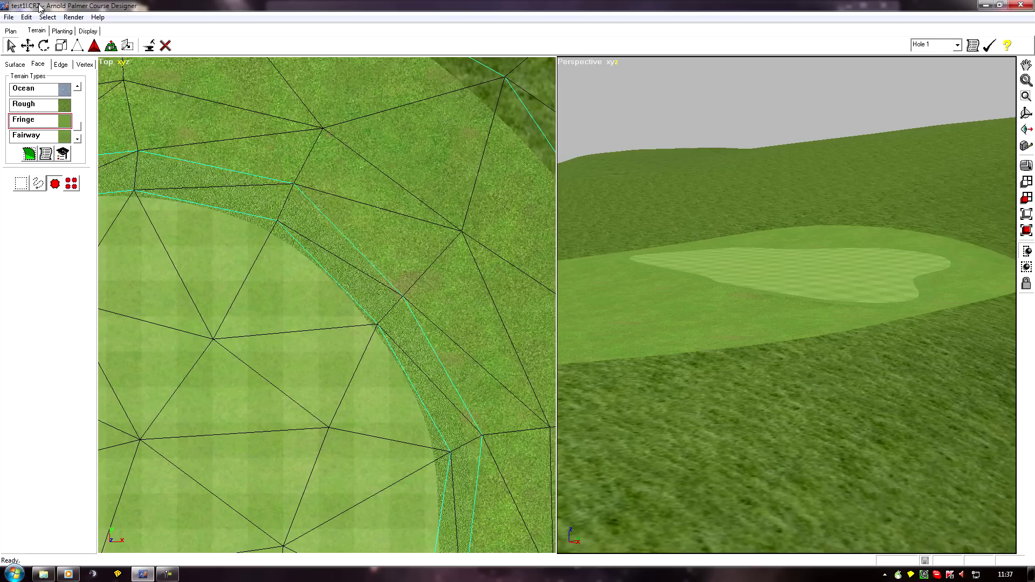
Step: Limit the Top view's hull display to Terrain Edges and examine the fringe outline around the whole green
{"action": "left_click", "coordinate": [106, 61]}
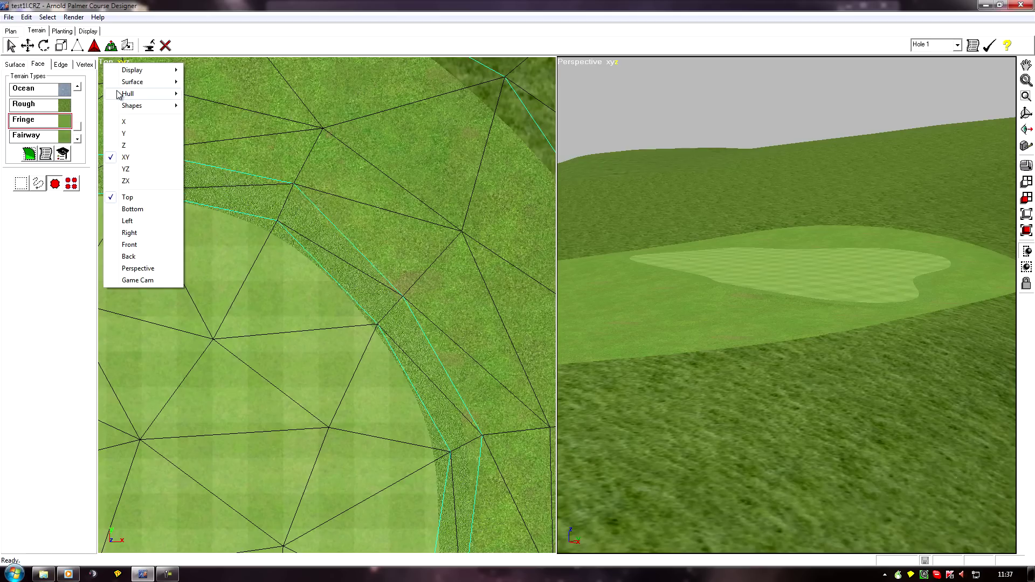
{"action": "mouse_move", "coordinate": [130, 94]}
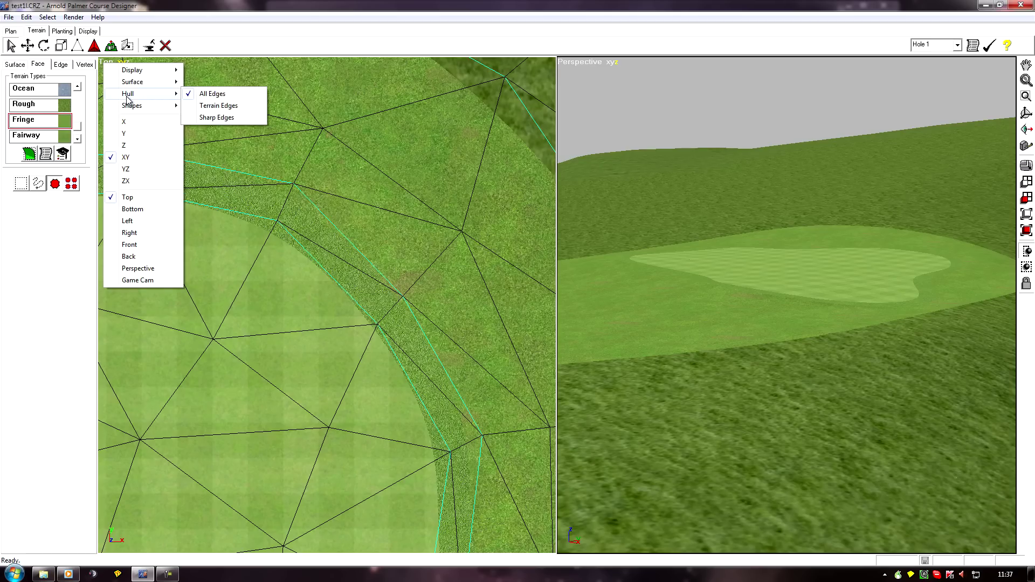
{"action": "left_click", "coordinate": [208, 107]}
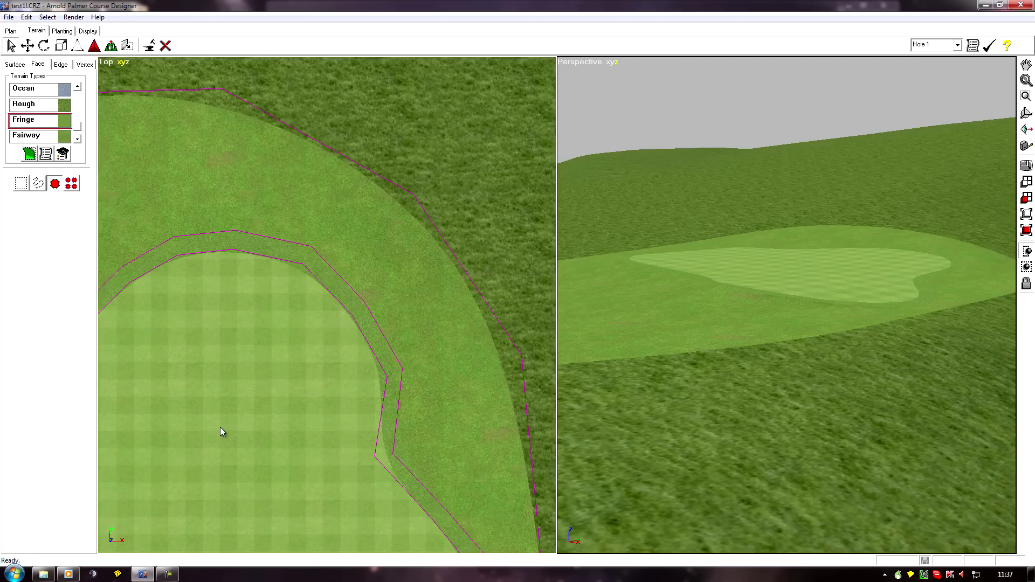
{"action": "scroll", "coordinate": [259, 245], "scroll_direction": "down", "scroll_amount": 3}
{"action": "middle_click_drag", "start_coordinate": [212, 326], "coordinate": [272, 327]}
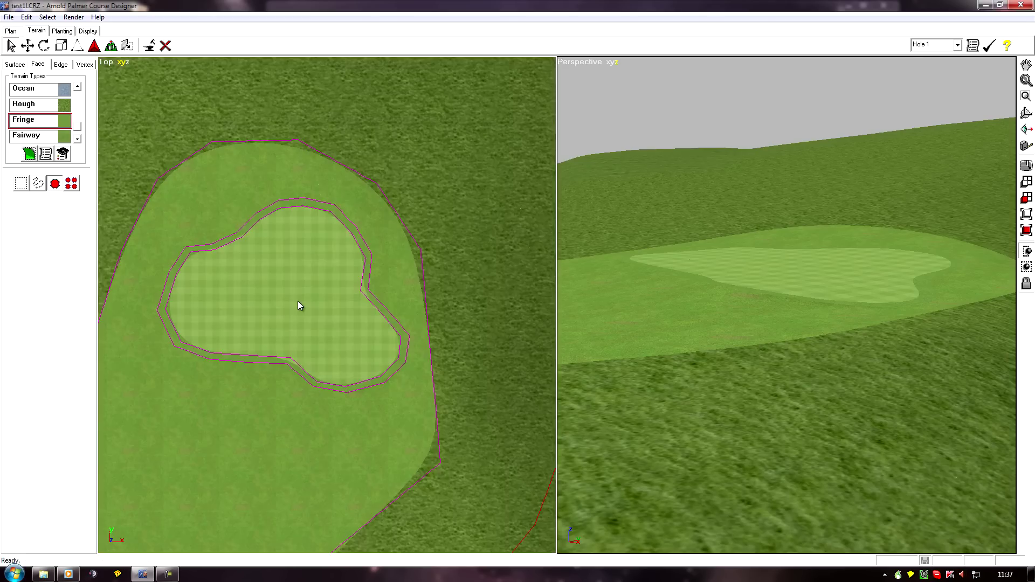
{"action": "scroll", "coordinate": [300, 302], "scroll_direction": "up", "scroll_amount": 3}
{"action": "middle_click_drag", "start_coordinate": [388, 263], "coordinate": [290, 287]}
{"action": "scroll", "coordinate": [290, 289], "scroll_direction": "down", "scroll_amount": 3}
{"action": "scroll", "coordinate": [250, 270], "scroll_direction": "up", "scroll_amount": 3}
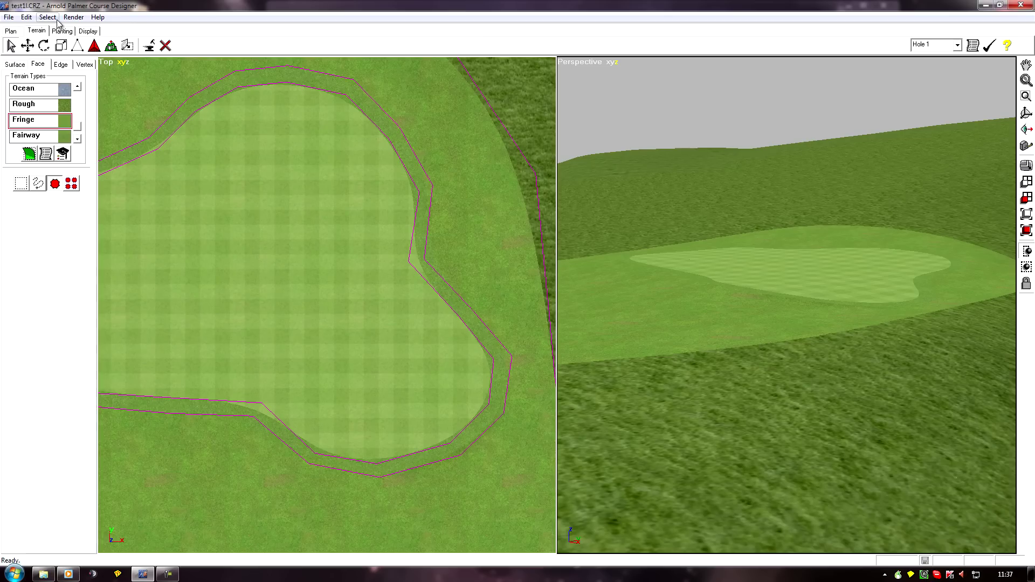
Step: Set the Top view's hull display back to All Edges
{"action": "left_click", "coordinate": [106, 62]}
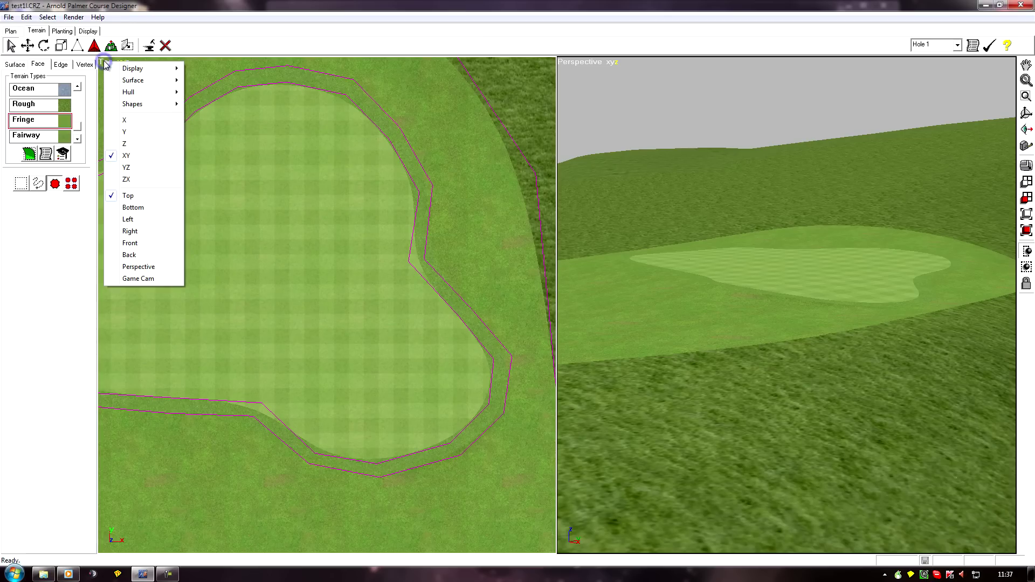
{"action": "mouse_move", "coordinate": [124, 96]}
{"action": "left_click", "coordinate": [228, 102]}
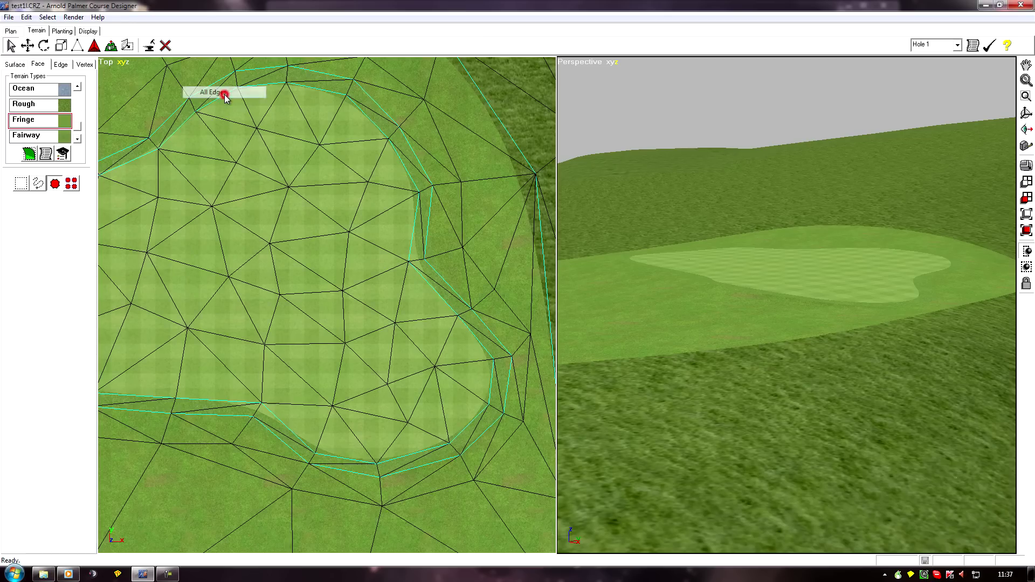
Step: Bring the tee area into the Top view and aim the perspective camera's line of sight at it from just below its lower end
{"action": "scroll", "coordinate": [354, 247], "scroll_direction": "down", "scroll_amount": 5}
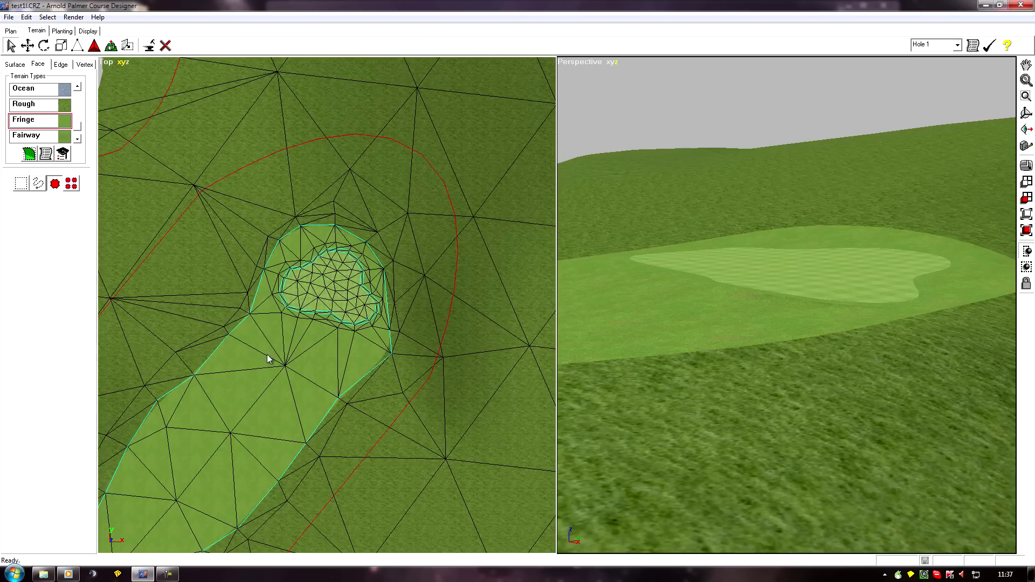
{"action": "middle_click_drag", "start_coordinate": [177, 445], "coordinate": [315, 284]}
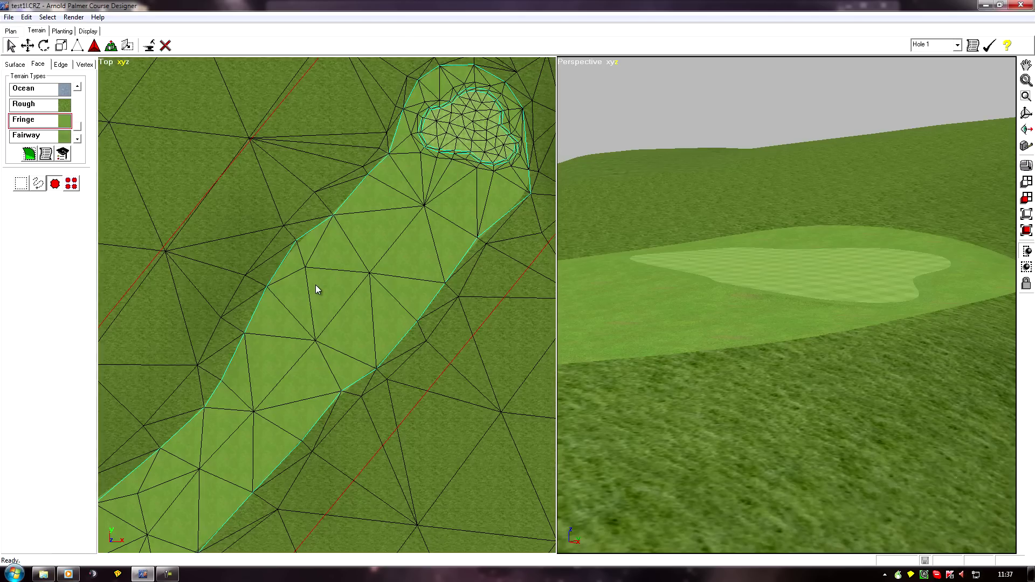
{"action": "mouse_move", "coordinate": [162, 466]}
{"action": "middle_mouse_down"}
{"action": "mouse_move", "coordinate": [209, 432]}
{"action": "mouse_move", "coordinate": [360, 190]}
{"action": "middle_mouse_up"}
{"action": "middle_click_drag", "start_coordinate": [260, 452], "coordinate": [361, 180]}
{"action": "middle_click_drag", "start_coordinate": [266, 467], "coordinate": [353, 165]}
{"action": "middle_click_drag", "start_coordinate": [248, 386], "coordinate": [279, 269]}
{"action": "middle_click_drag", "start_coordinate": [249, 365], "coordinate": [281, 309]}
{"action": "scroll", "coordinate": [135, 212], "scroll_direction": "up", "scroll_amount": 3}
{"action": "middle_click_drag", "start_coordinate": [146, 234], "coordinate": [225, 264]}
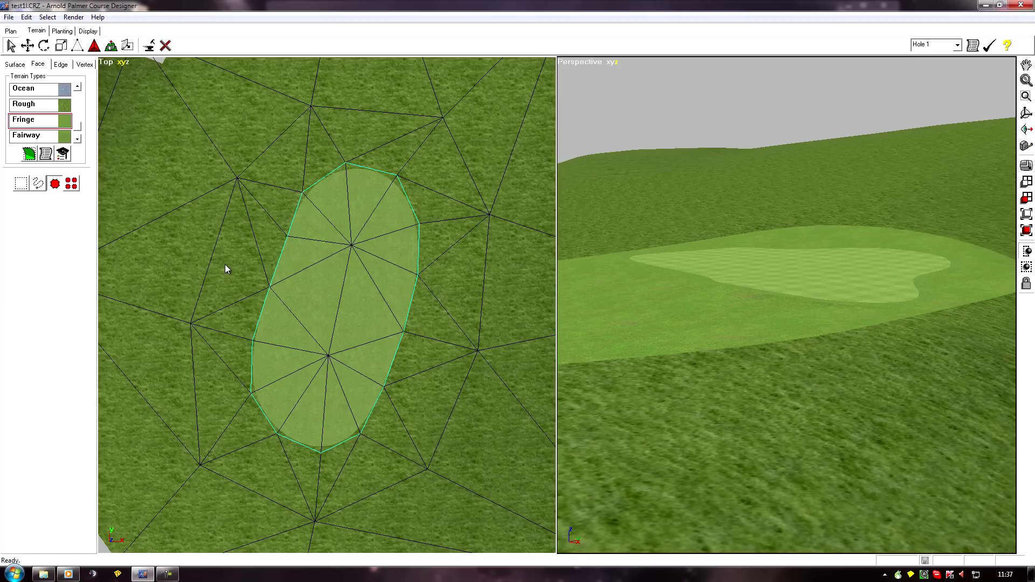
{"action": "left_click", "coordinate": [1026, 129]}
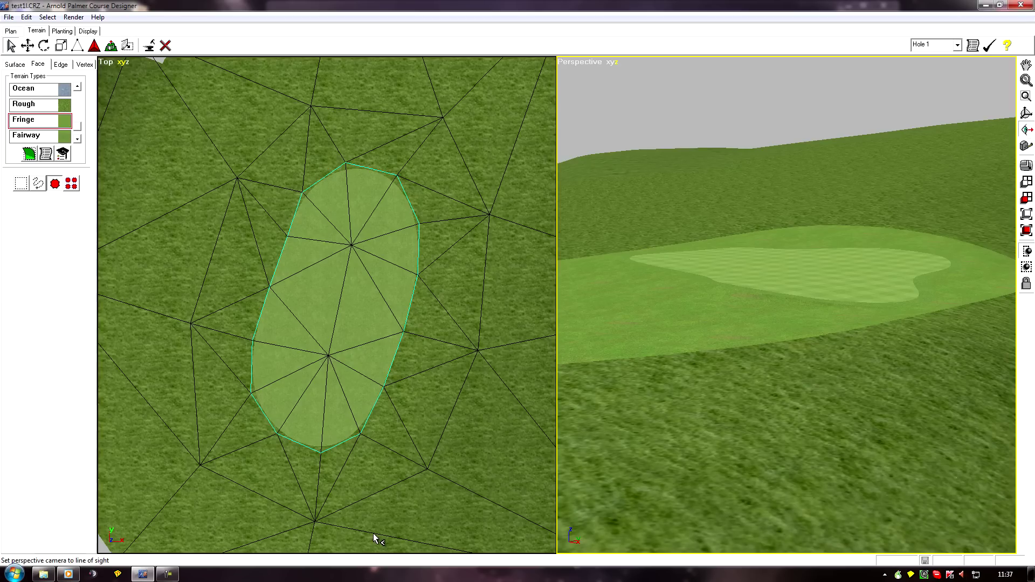
{"action": "left_click_drag", "start_coordinate": [372, 534], "coordinate": [372, 487]}
{"action": "mouse_move", "coordinate": [593, 480]}
{"action": "middle_mouse_down"}
{"action": "mouse_move", "coordinate": [638, 458]}
{"action": "mouse_move", "coordinate": [636, 437]}
{"action": "mouse_move", "coordinate": [649, 441]}
{"action": "middle_mouse_up"}
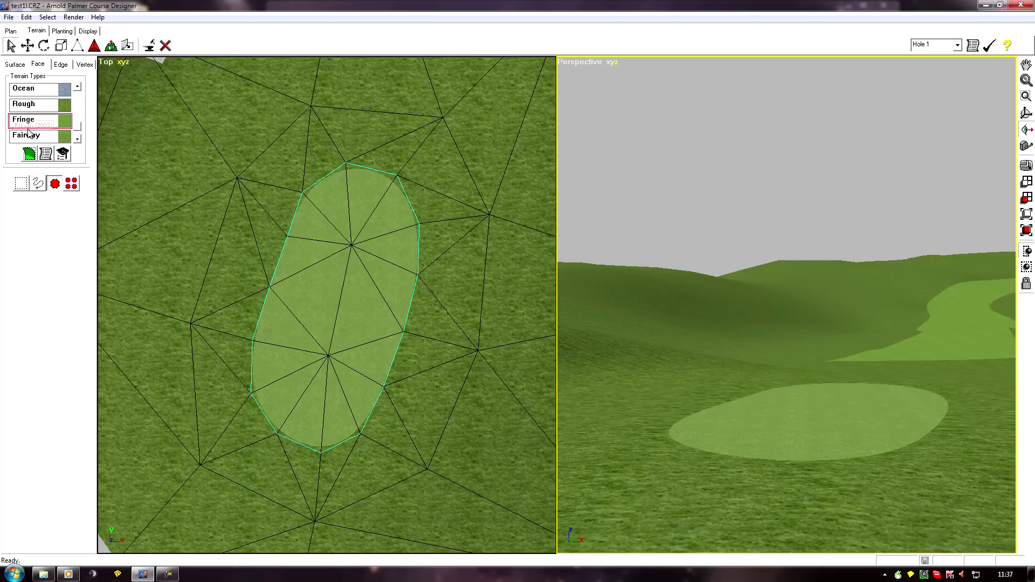
Step: Select the tee area's faces and raise them above the surrounding terrain in the Perspective view
{"action": "left_click", "coordinate": [333, 265]}
{"action": "left_click", "coordinate": [319, 281]}
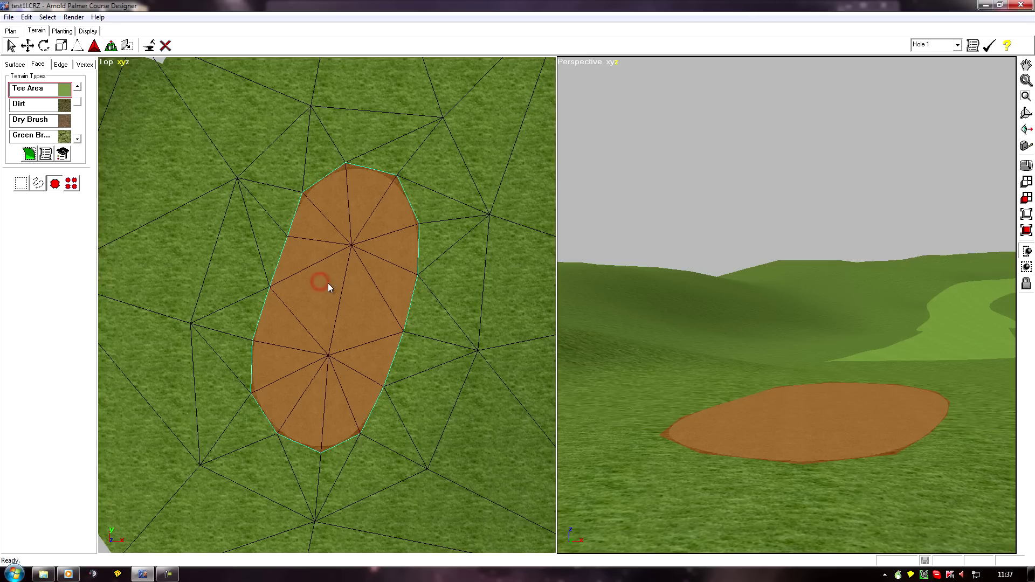
{"action": "left_click", "coordinate": [30, 48]}
{"action": "left_click_drag", "start_coordinate": [731, 313], "coordinate": [770, 372]}
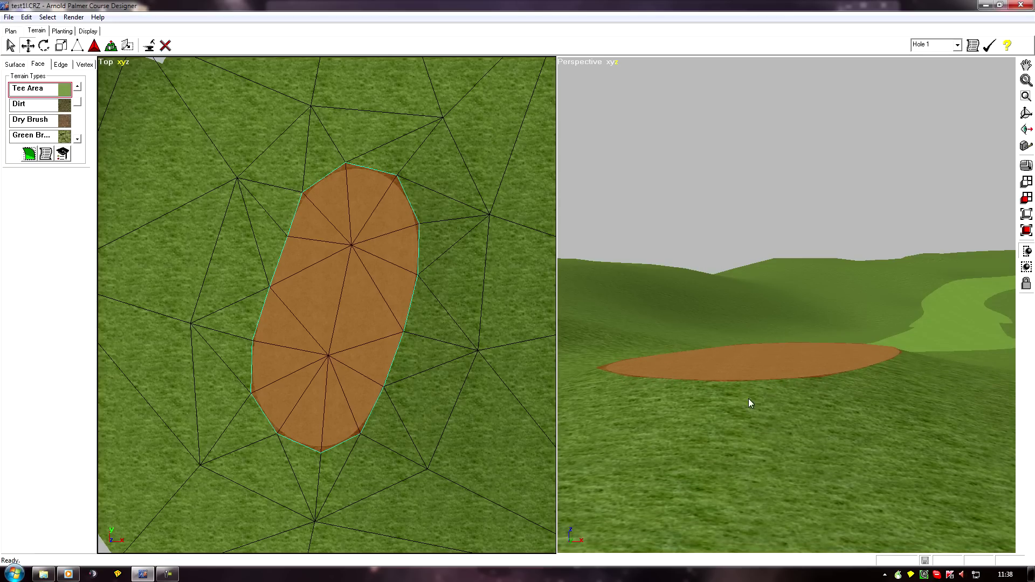
{"action": "middle_click_drag", "start_coordinate": [686, 353], "coordinate": [714, 360]}
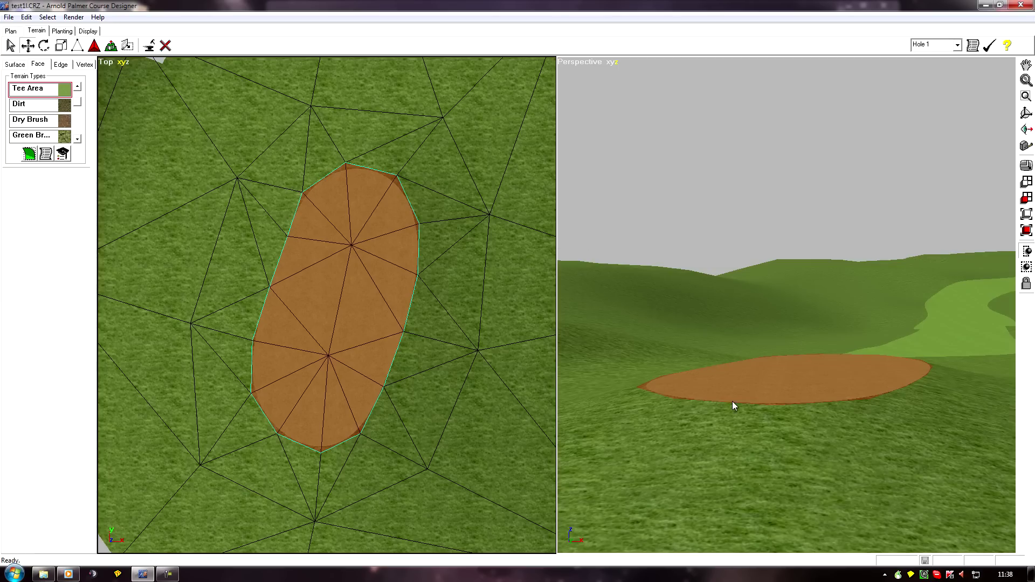
Step: Clear the face selection and examine the raised tee and its side slopes from several angles
{"action": "left_click", "coordinate": [48, 18]}
{"action": "left_click", "coordinate": [65, 42]}
{"action": "middle_click_drag", "start_coordinate": [751, 381], "coordinate": [769, 413]}
{"action": "scroll", "coordinate": [774, 423], "scroll_direction": "up", "scroll_amount": 2}
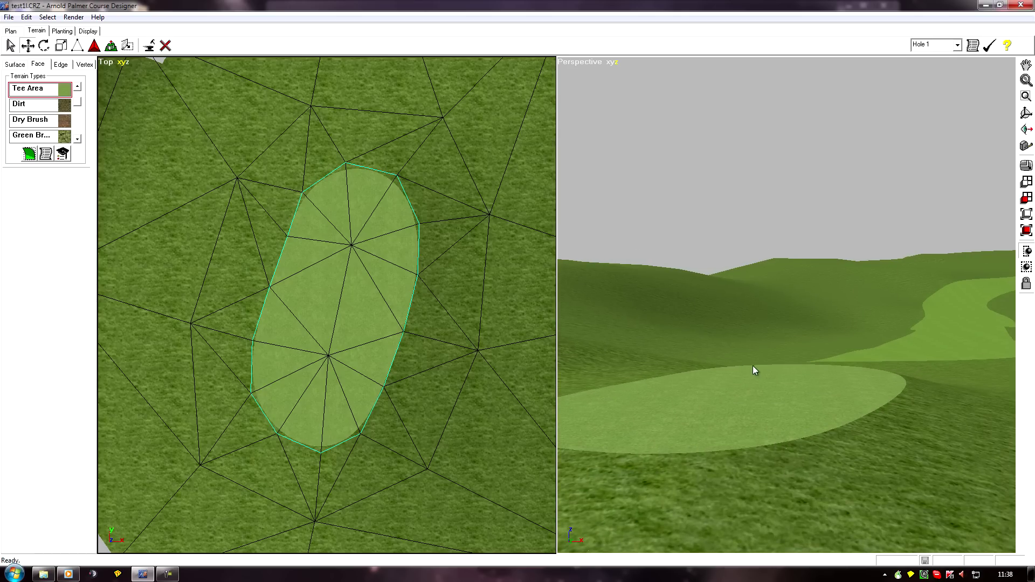
{"action": "middle_click_drag", "start_coordinate": [714, 464], "coordinate": [748, 461]}
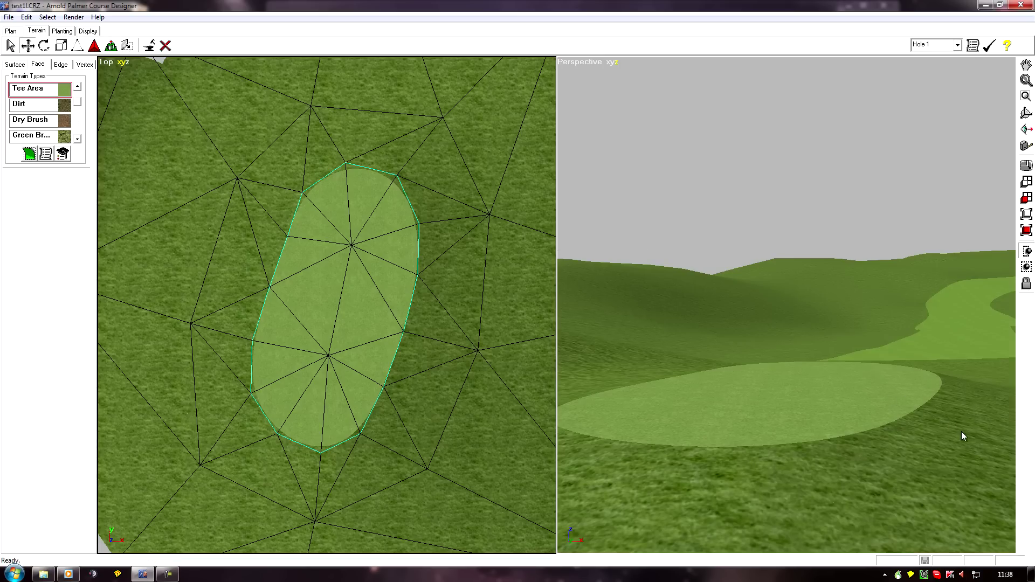
{"action": "middle_click_drag", "start_coordinate": [792, 418], "coordinate": [785, 418]}
{"action": "middle_click_drag", "start_coordinate": [700, 441], "coordinate": [711, 470]}
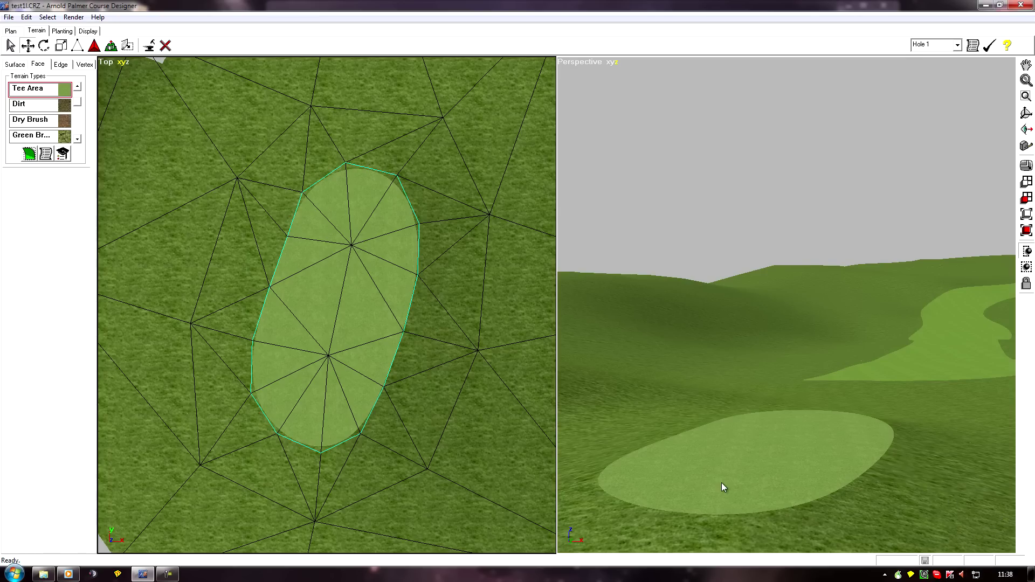
{"action": "scroll", "coordinate": [721, 482], "scroll_direction": "down", "scroll_amount": 2}
{"action": "middle_click_drag", "start_coordinate": [271, 215], "coordinate": [169, 225]}
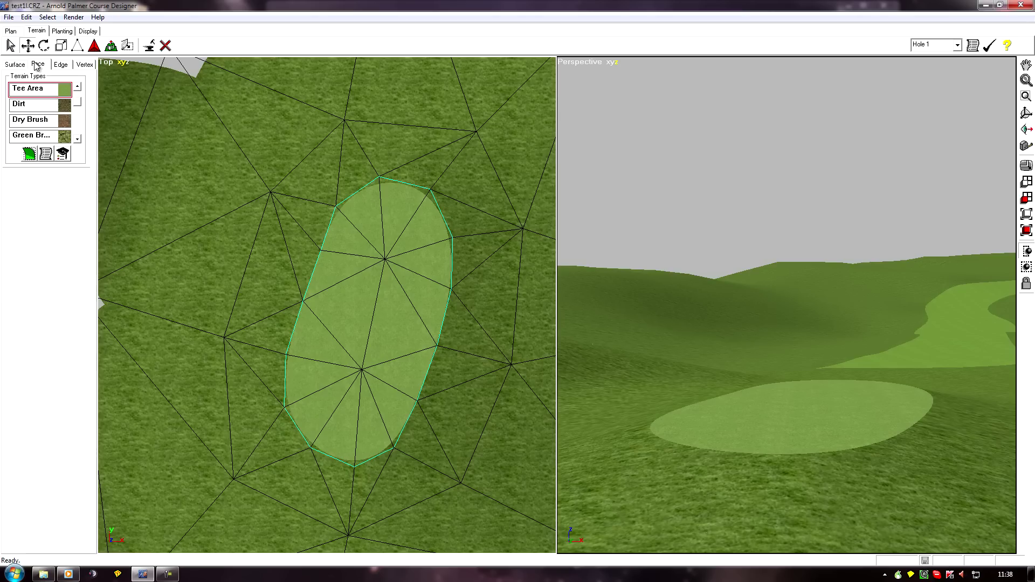
Step: Select the tee's faces and uniformly shrink them slightly to form a narrow ring of new untextured faces around the tee
{"action": "left_click", "coordinate": [9, 46]}
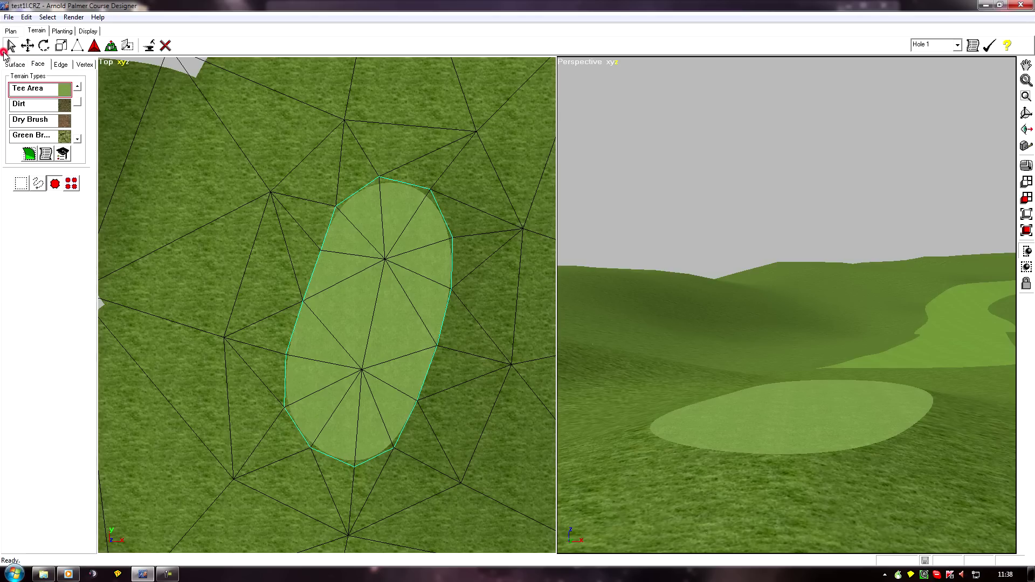
{"action": "left_click", "coordinate": [357, 301]}
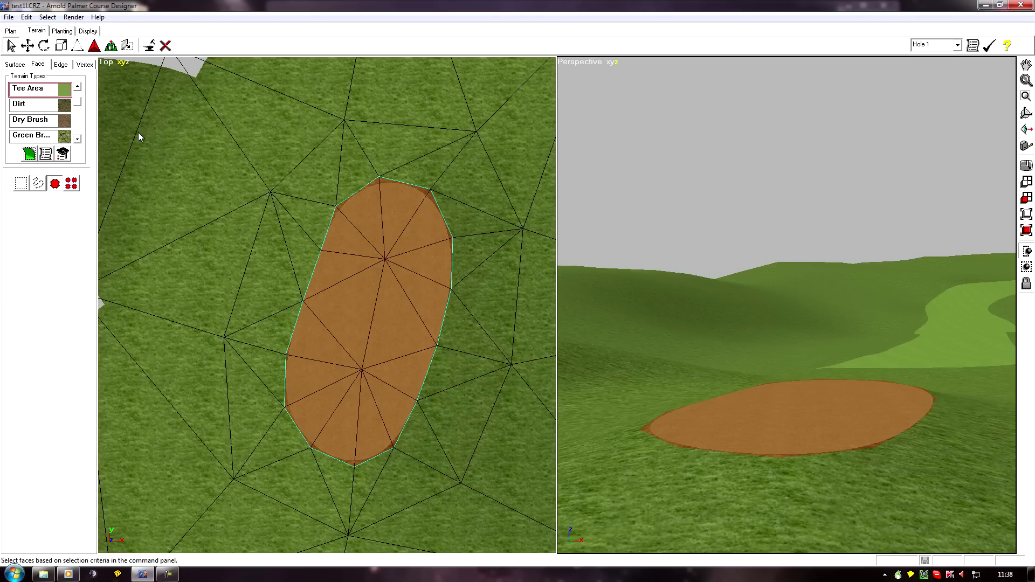
{"action": "left_click", "coordinate": [111, 47]}
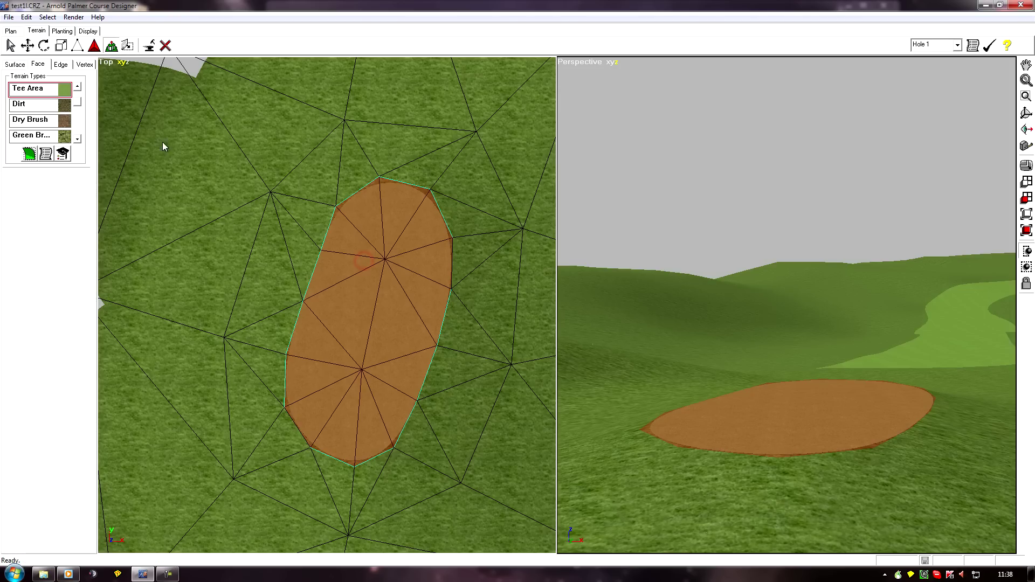
{"action": "left_click", "coordinate": [59, 46]}
{"action": "left_click_drag", "start_coordinate": [399, 308], "coordinate": [398, 327]}
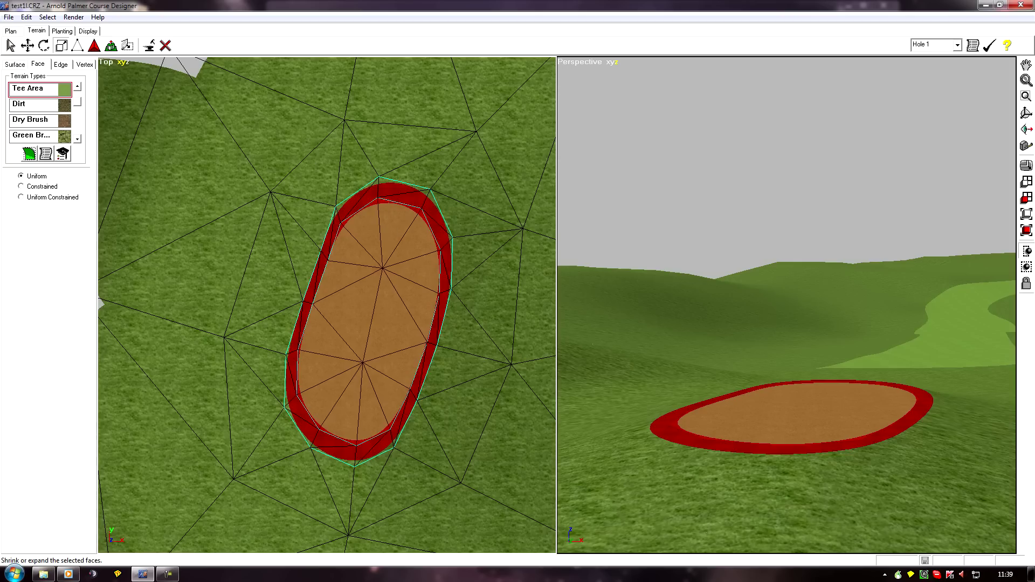
Step: Move the tee's inner edge vertices outward around its upper and lower ends and upper-right side to even the ring's width
{"action": "left_click", "coordinate": [84, 65]}
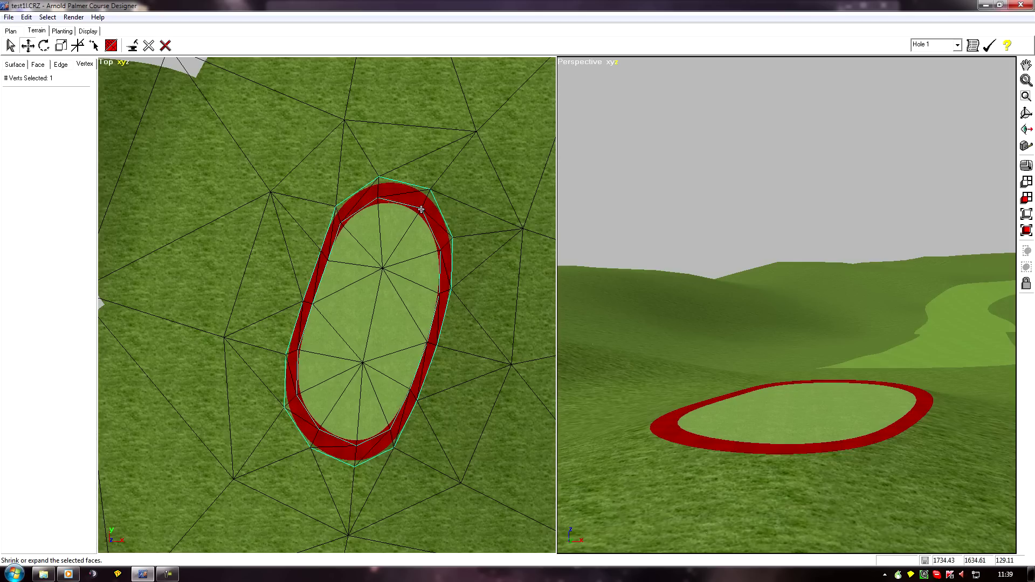
{"action": "mouse_move", "coordinate": [421, 209]}
{"action": "left_mouse_down"}
{"action": "mouse_move", "coordinate": [423, 200]}
{"action": "mouse_move", "coordinate": [380, 192]}
{"action": "left_mouse_up"}
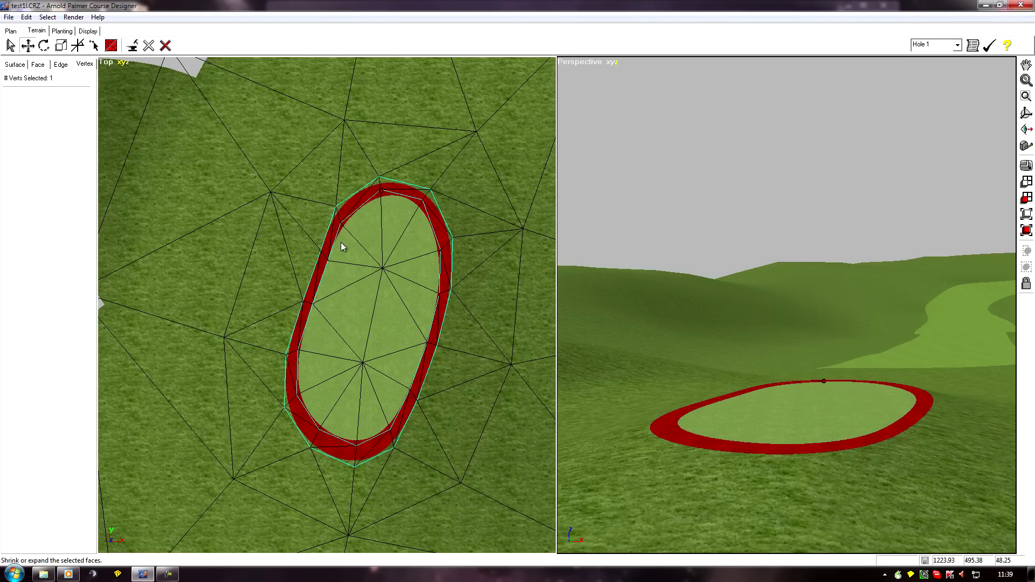
{"action": "left_click", "coordinate": [343, 215]}
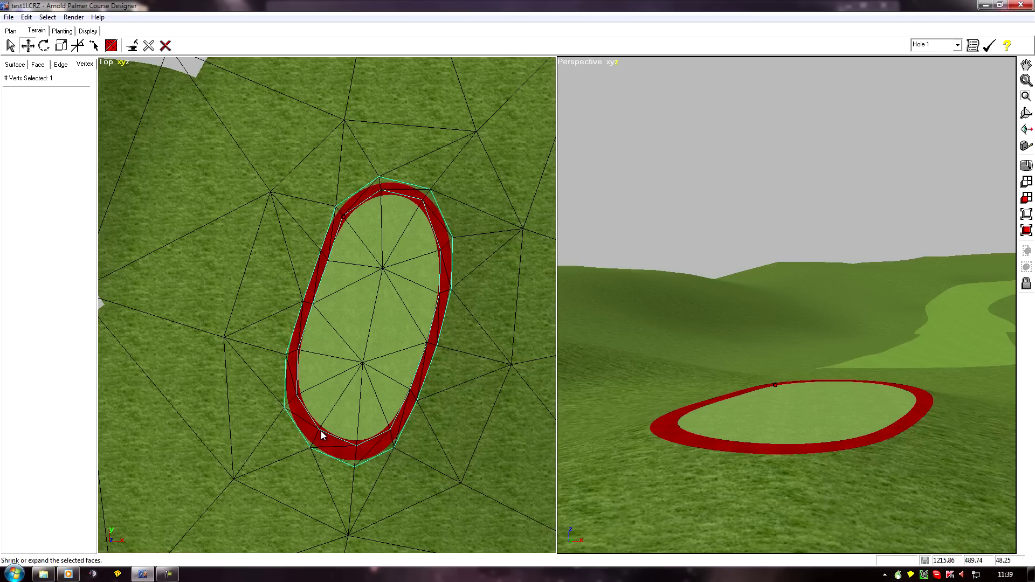
{"action": "left_click_drag", "start_coordinate": [319, 430], "coordinate": [319, 439]}
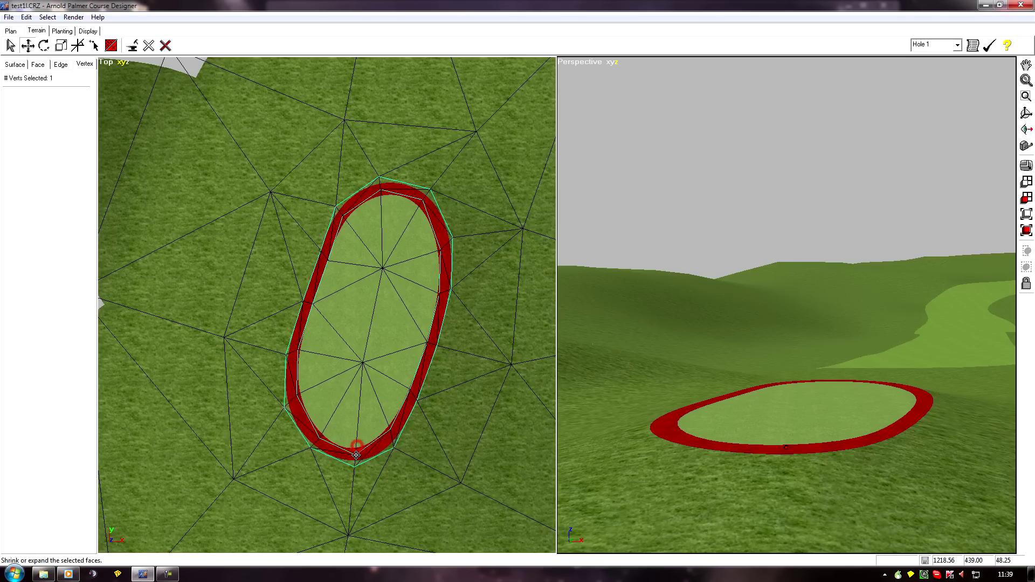
{"action": "left_click", "coordinate": [356, 455]}
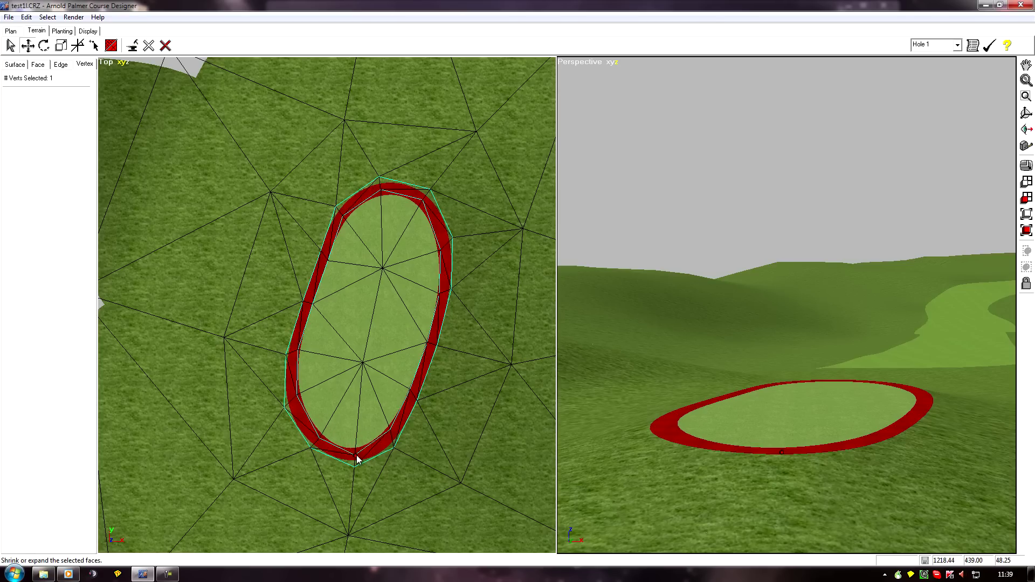
{"action": "left_click", "coordinate": [388, 439]}
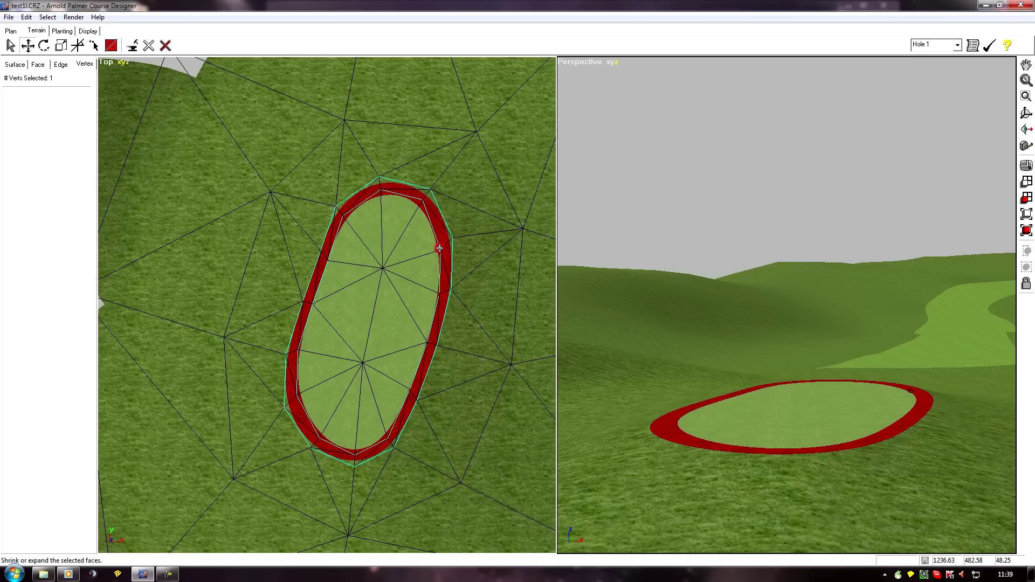
{"action": "left_click_drag", "start_coordinate": [440, 248], "coordinate": [440, 241]}
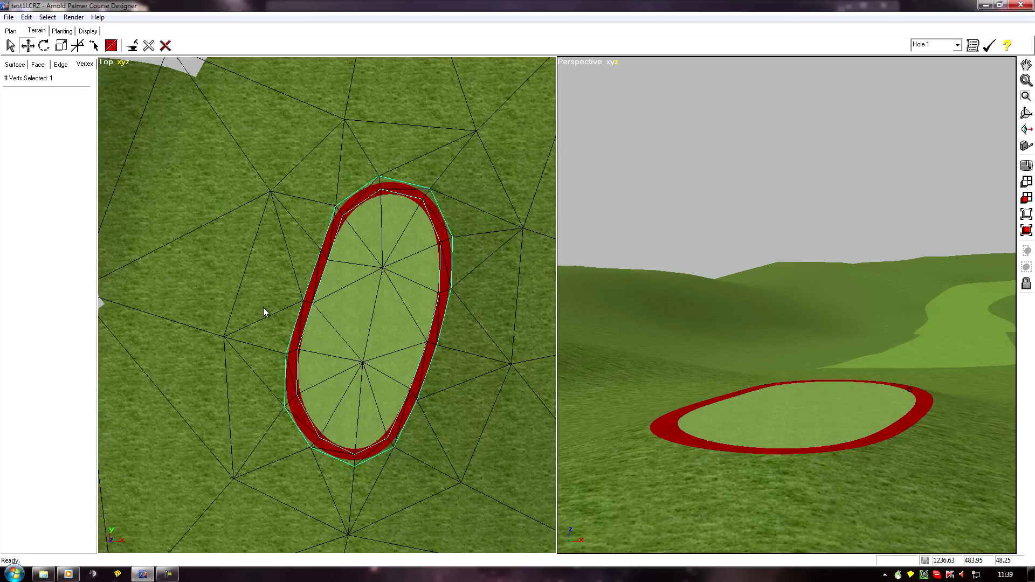
{"action": "mouse_move", "coordinate": [263, 311]}
{"action": "middle_mouse_down"}
{"action": "mouse_move", "coordinate": [180, 301]}
{"action": "mouse_move", "coordinate": [233, 326]}
{"action": "middle_mouse_up"}
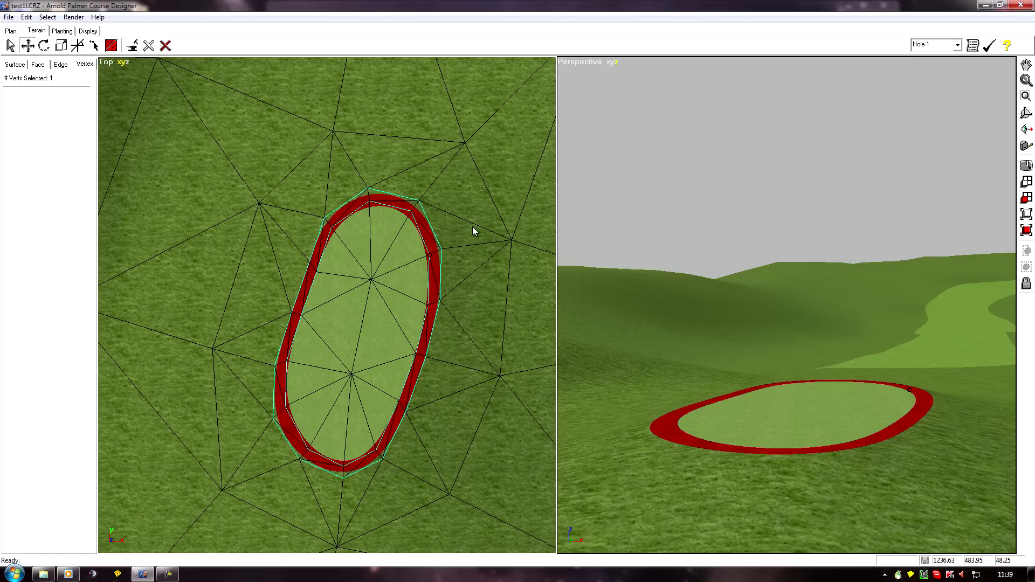
{"action": "left_click", "coordinate": [38, 65]}
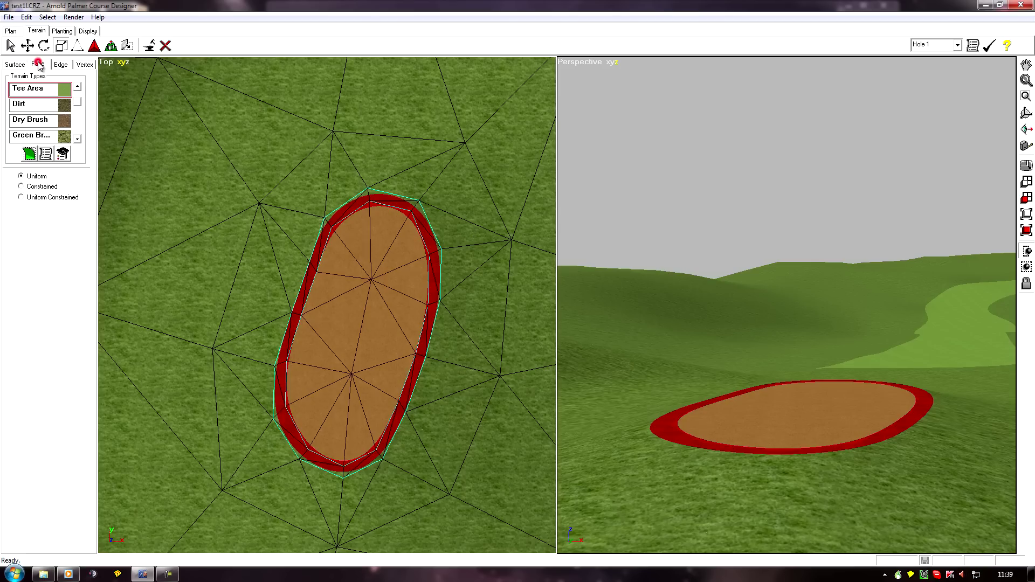
{"action": "left_click", "coordinate": [10, 46]}
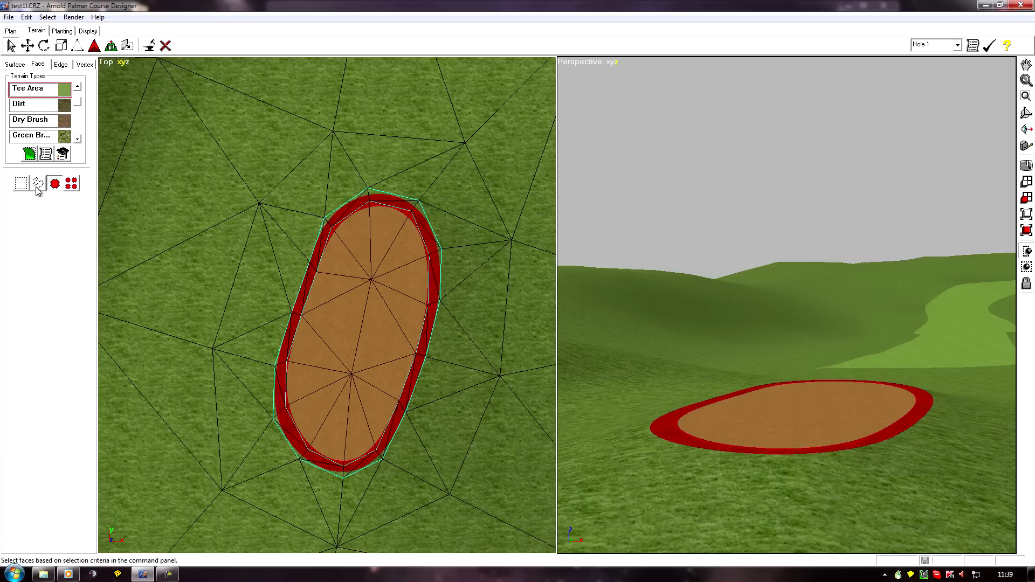
{"action": "left_click", "coordinate": [481, 286]}
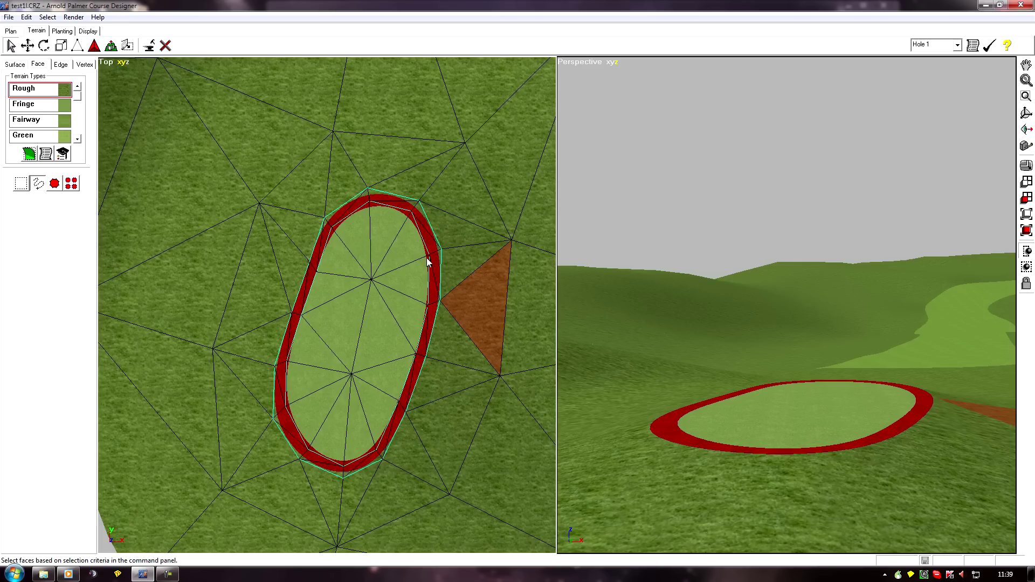
{"action": "left_click", "coordinate": [56, 184]}
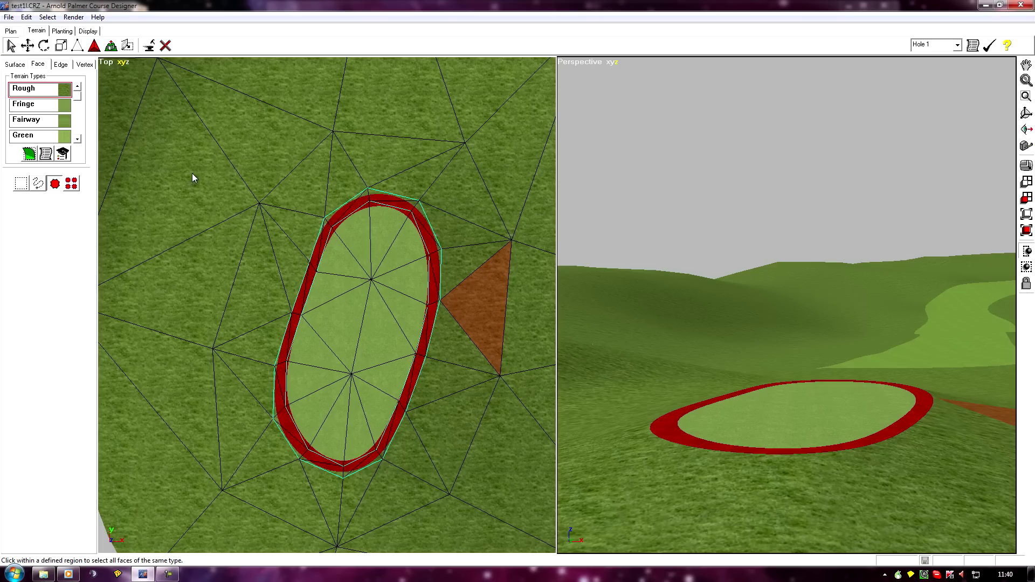
Step: Select only the outer border edges of the untextured ring around the tee and lower their sharpness
{"action": "left_click", "coordinate": [61, 65]}
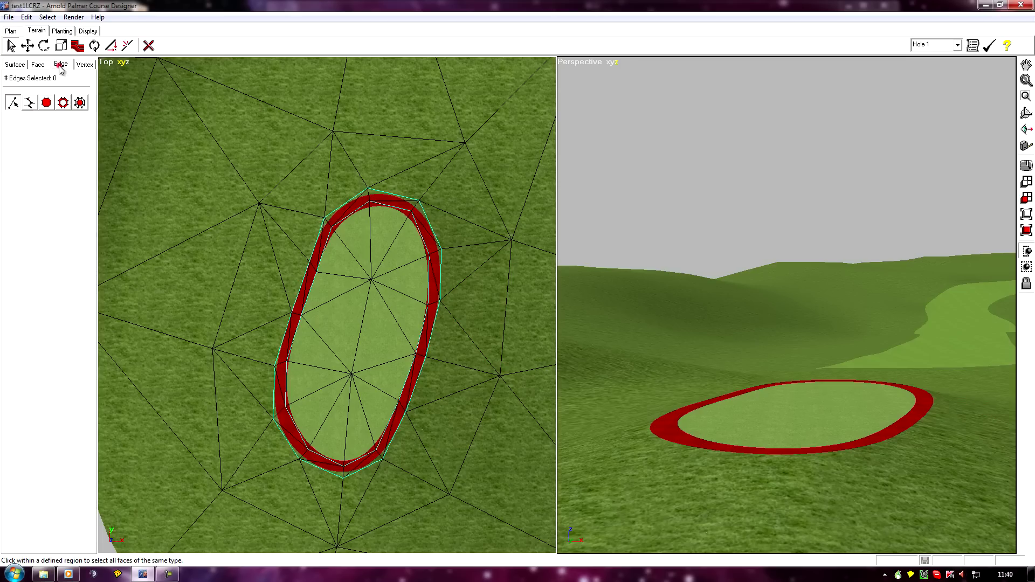
{"action": "left_click", "coordinate": [63, 103]}
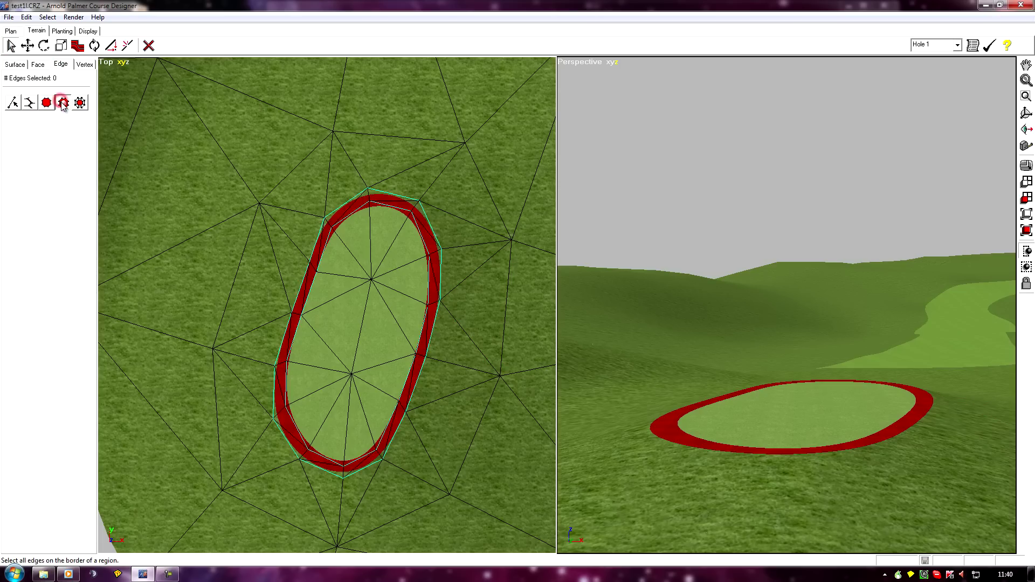
{"action": "left_click", "coordinate": [424, 229]}
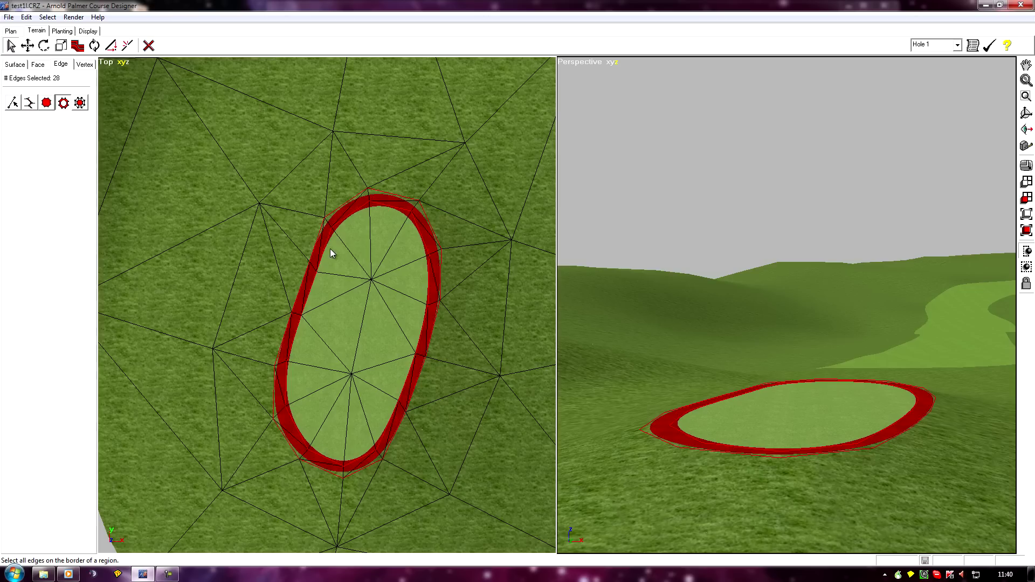
{"action": "left_click", "coordinate": [389, 250]}
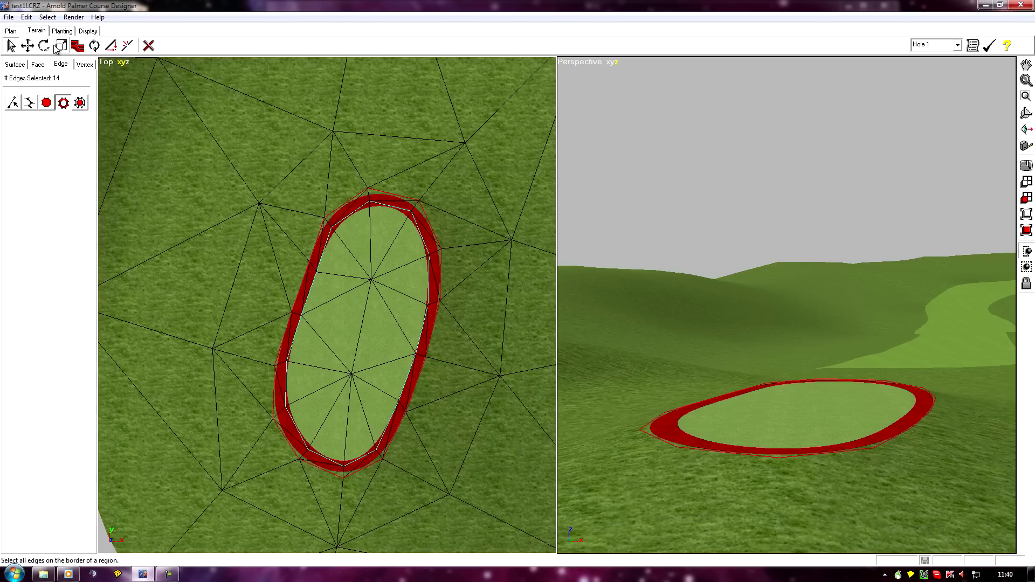
{"action": "left_click", "coordinate": [77, 45]}
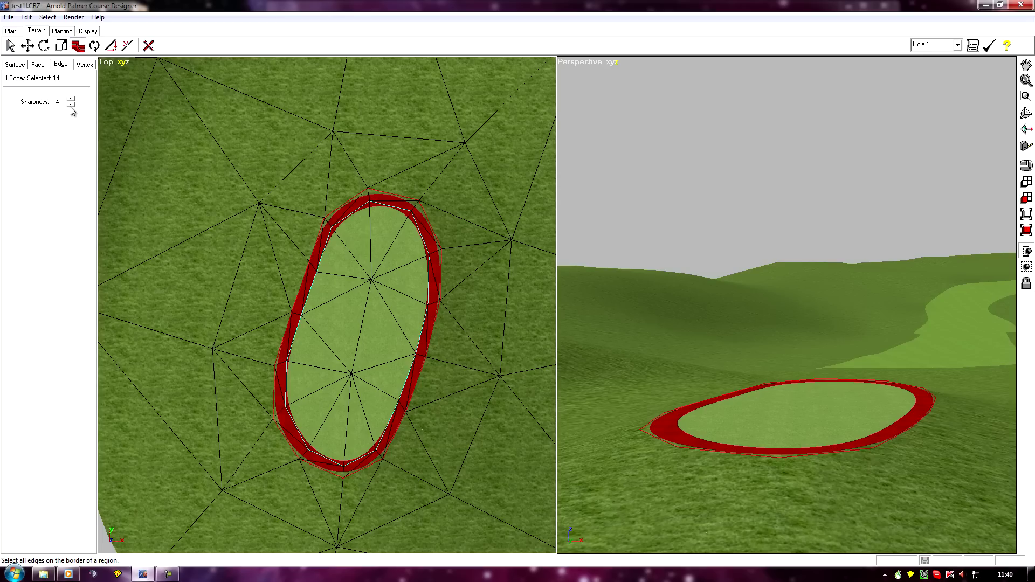
{"action": "left_click", "coordinate": [70, 106]}
{"action": "left_click", "coordinate": [70, 106]}
{"action": "left_click", "coordinate": [70, 106]}
{"action": "left_click", "coordinate": [70, 105]}
Step: Select all faces of the untextured ring around the tee and apply the Rough terrain texture to them
{"action": "left_click", "coordinate": [37, 64]}
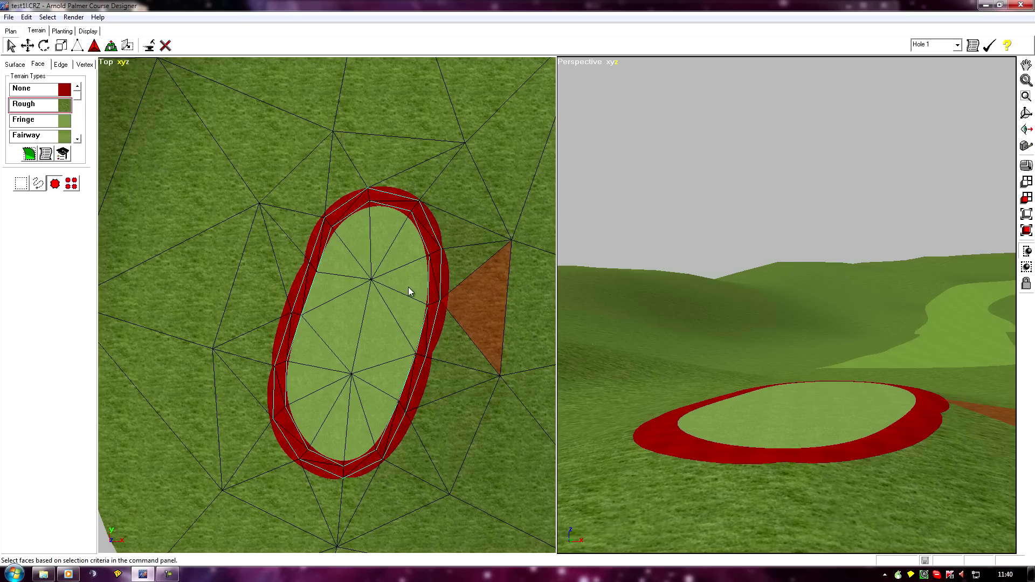
{"action": "left_click", "coordinate": [437, 259]}
{"action": "left_click", "coordinate": [33, 104]}
{"action": "left_click", "coordinate": [29, 155]}
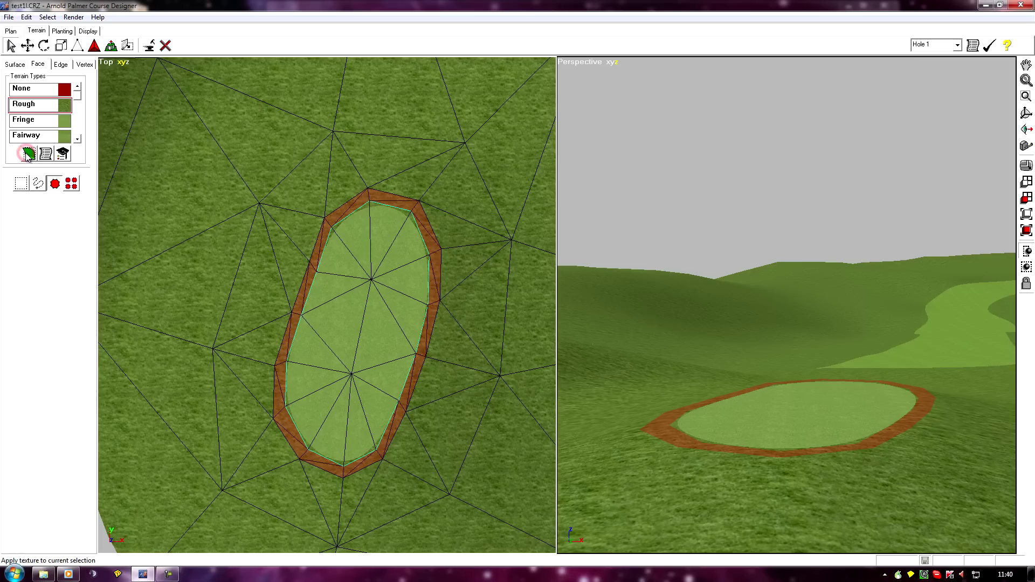
Step: Clear the face selection and examine how the raised tee blends into the surrounding rough from several angles
{"action": "middle_click_drag", "start_coordinate": [607, 341], "coordinate": [601, 323]}
{"action": "left_click", "coordinate": [48, 16]}
{"action": "left_click", "coordinate": [64, 42]}
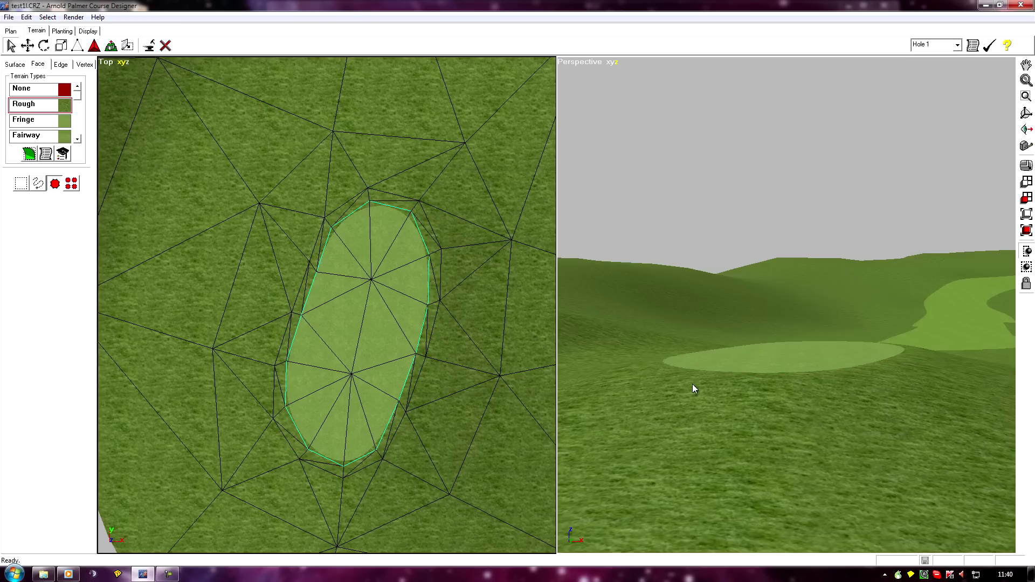
{"action": "mouse_move", "coordinate": [737, 416]}
{"action": "middle_mouse_down"}
{"action": "mouse_move", "coordinate": [710, 411]}
{"action": "mouse_move", "coordinate": [730, 402]}
{"action": "middle_mouse_up"}
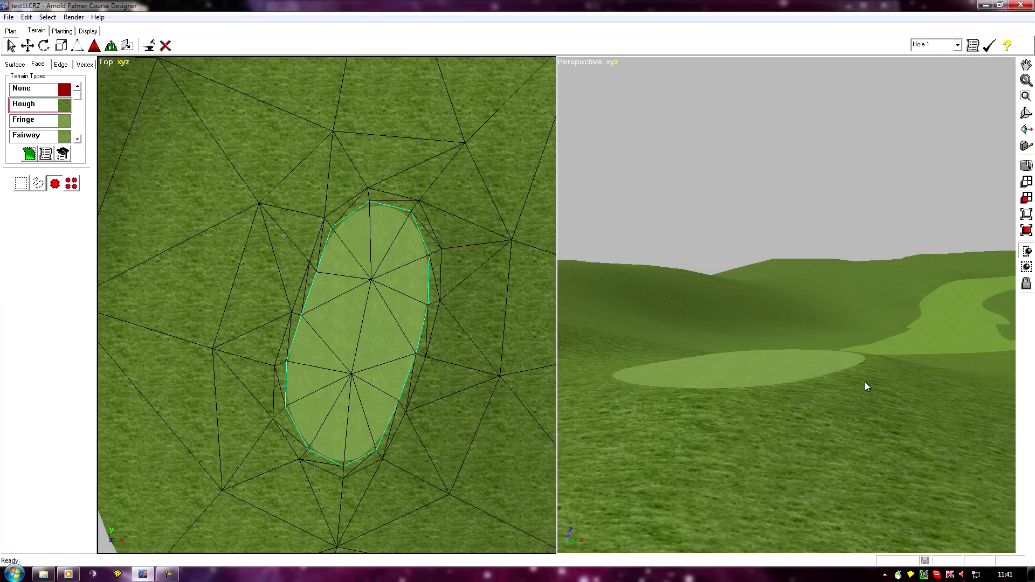
{"action": "middle_click_drag", "start_coordinate": [783, 403], "coordinate": [892, 425]}
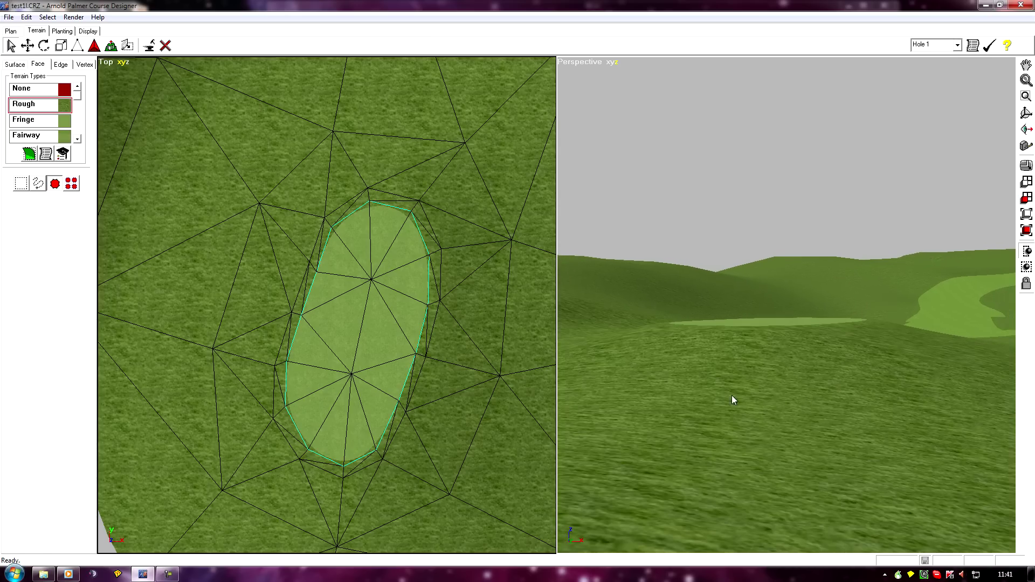
{"action": "middle_click_drag", "start_coordinate": [714, 399], "coordinate": [701, 423]}
{"action": "middle_click_drag", "start_coordinate": [803, 447], "coordinate": [810, 447]}
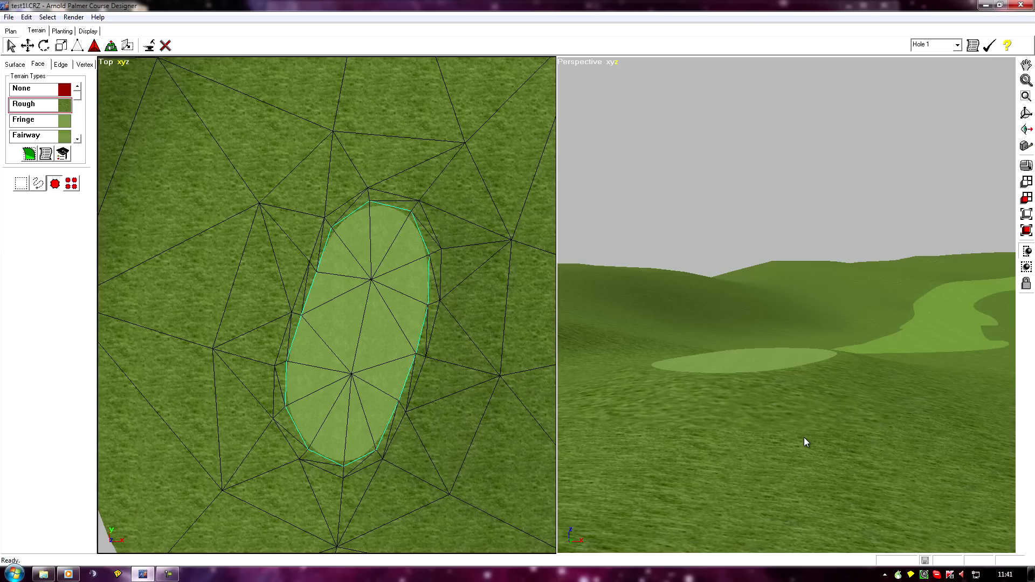